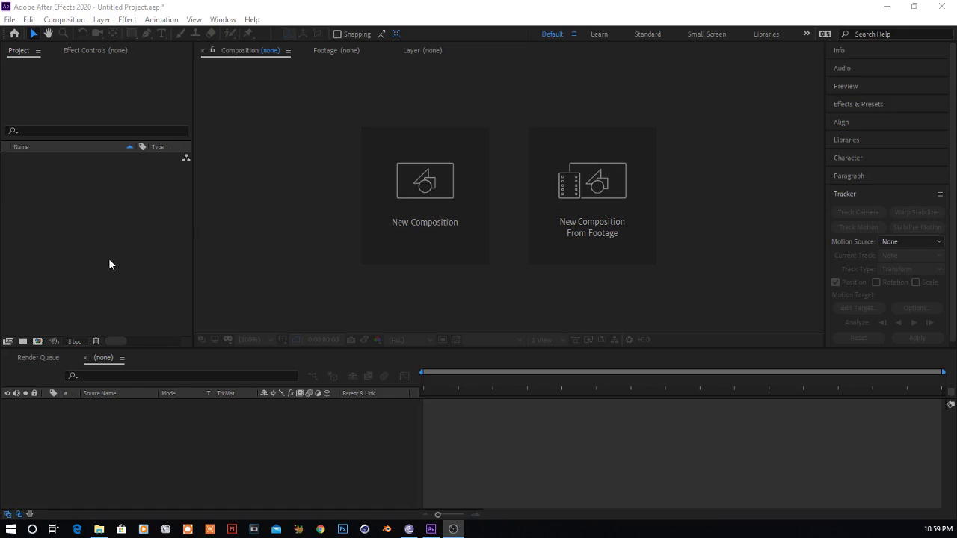
Import the green-screen video MVI_2818 from the Footages folder into the project.
{"action": "left_click", "coordinate": [120, 233]}
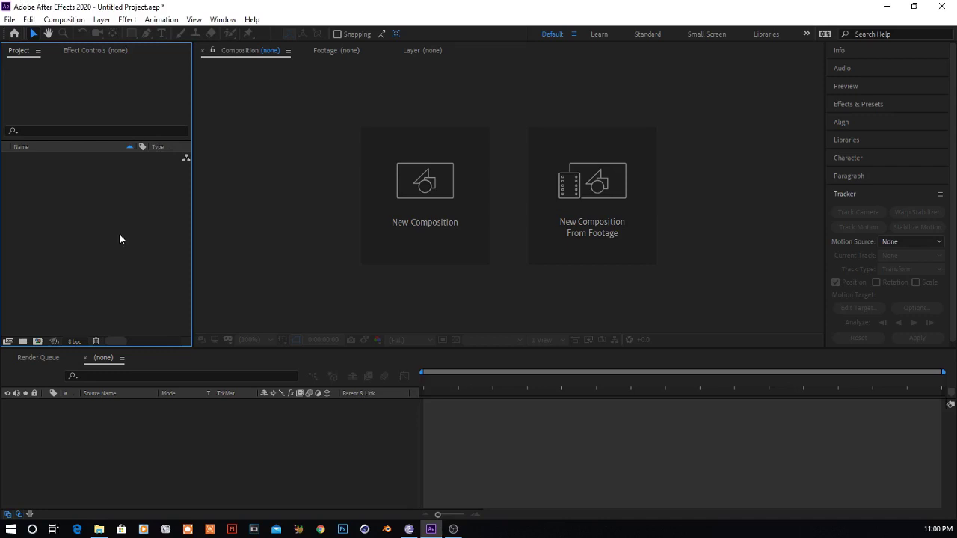
{"action": "left_click", "coordinate": [10, 20]}
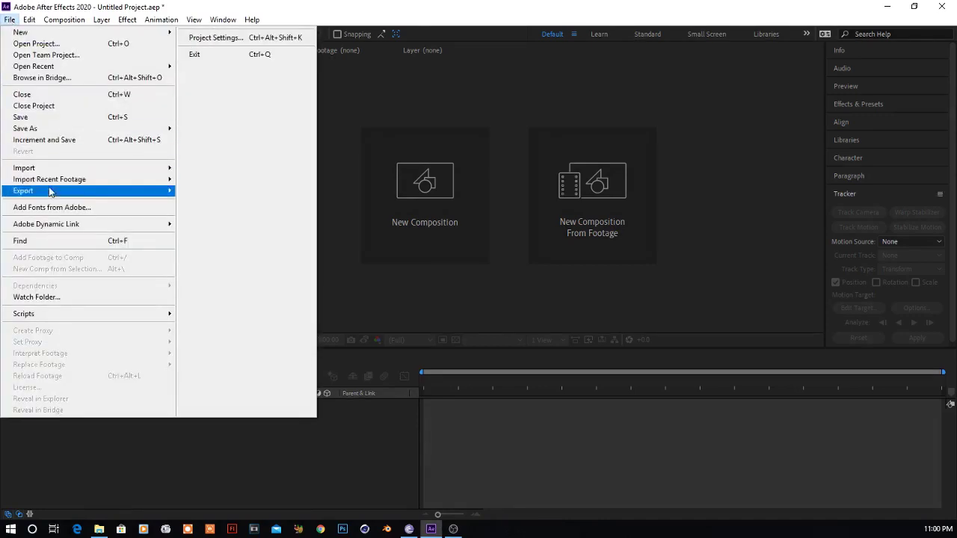
{"action": "mouse_move", "coordinate": [77, 168]}
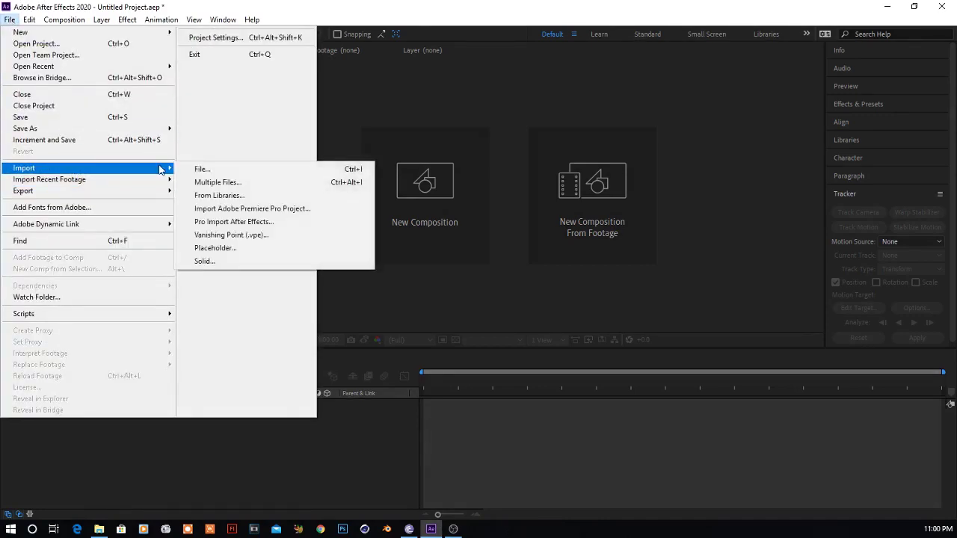
{"action": "left_click", "coordinate": [208, 169]}
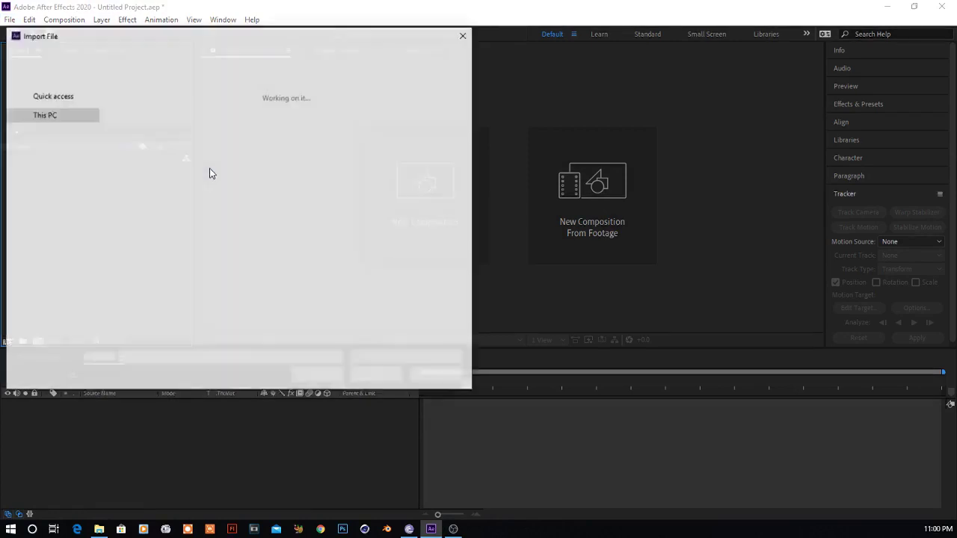
{"action": "scroll", "coordinate": [347, 195], "scroll_direction": "down", "scroll_amount": 3}
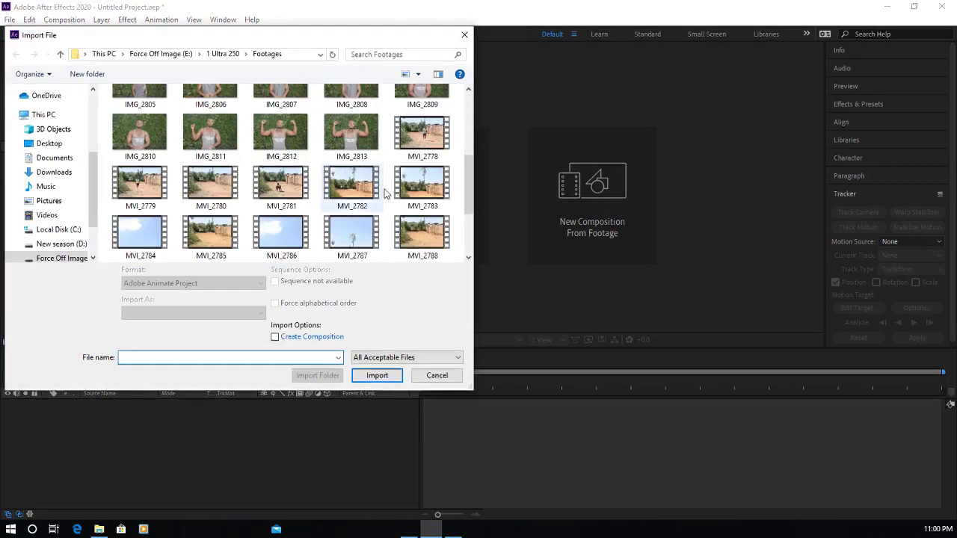
{"action": "scroll", "coordinate": [396, 191], "scroll_direction": "down", "scroll_amount": 3}
{"action": "left_click", "coordinate": [415, 158]}
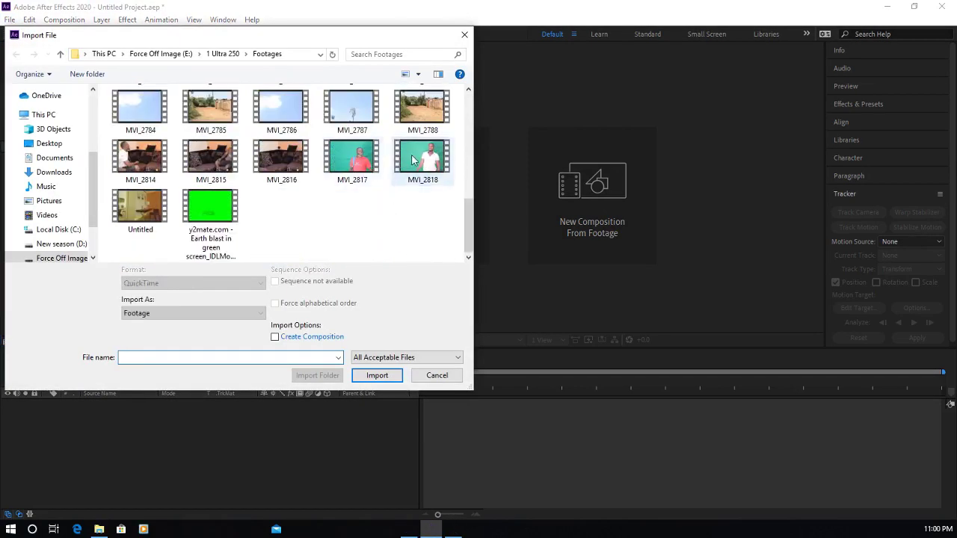
{"action": "left_click", "coordinate": [376, 375]}
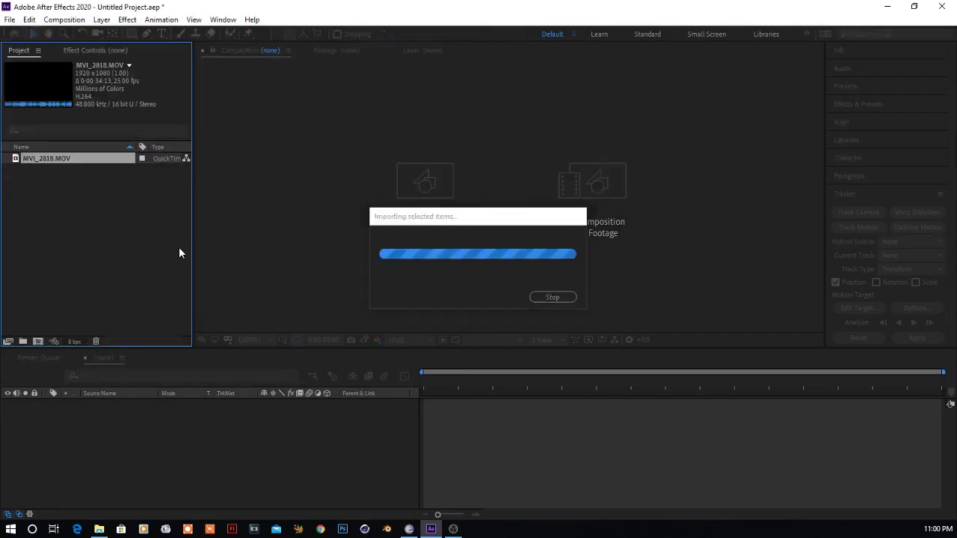
{"action": "left_click", "coordinate": [10, 20]}
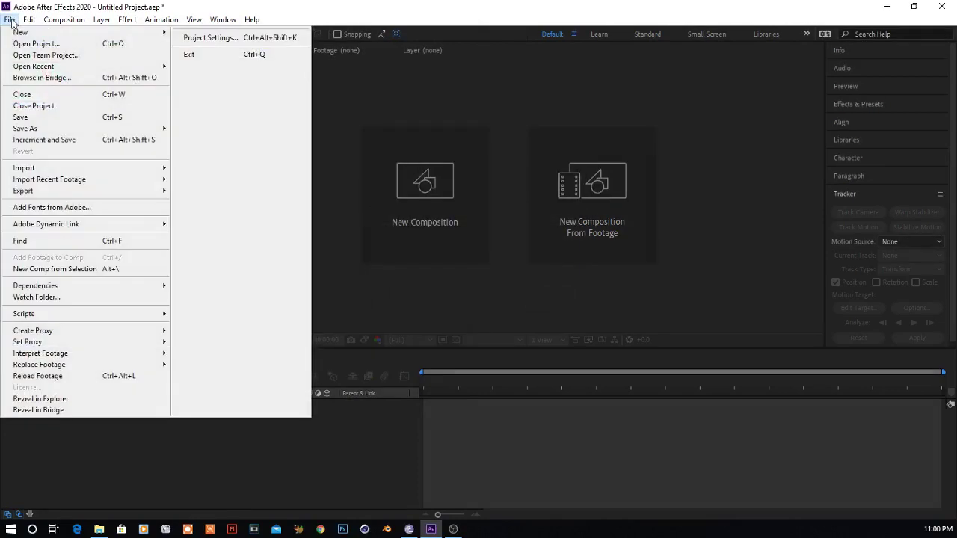
{"action": "mouse_move", "coordinate": [53, 171]}
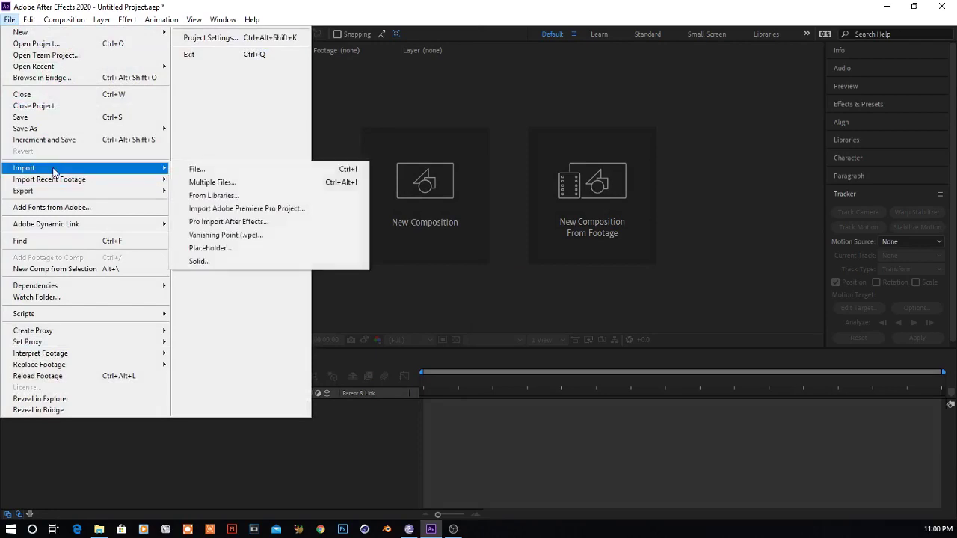
{"action": "left_click", "coordinate": [202, 167]}
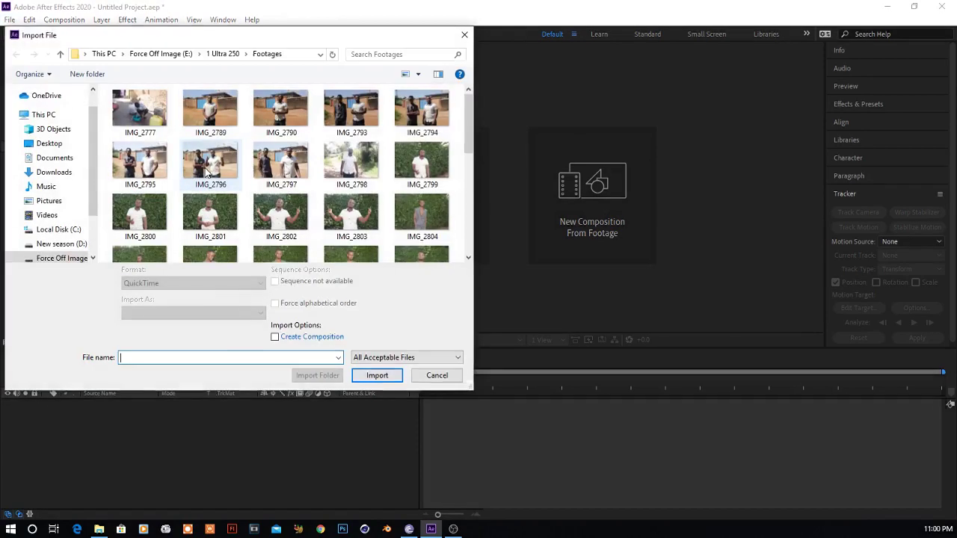
{"action": "left_click", "coordinate": [55, 146]}
{"action": "scroll", "coordinate": [314, 180], "scroll_direction": "down", "scroll_amount": 10}
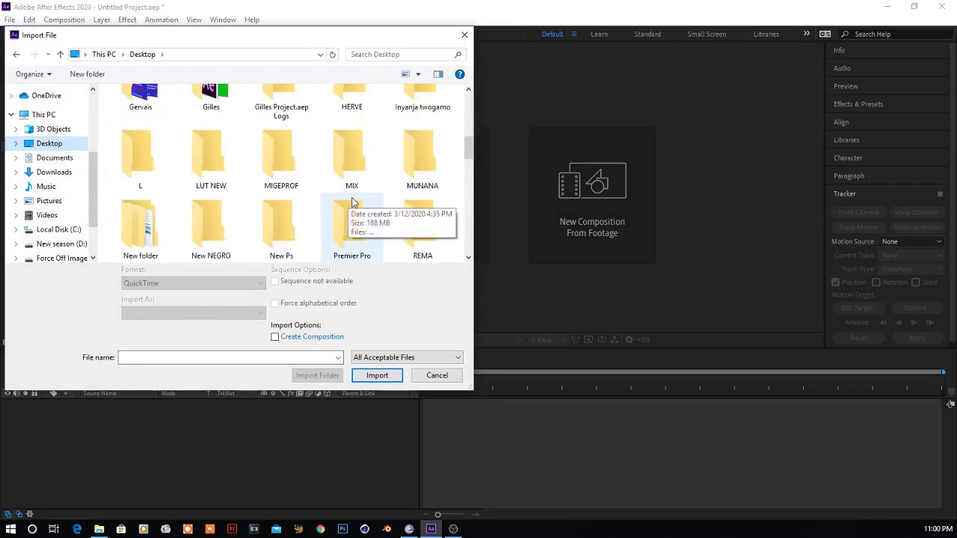
{"action": "scroll", "coordinate": [357, 209], "scroll_direction": "down", "scroll_amount": 4}
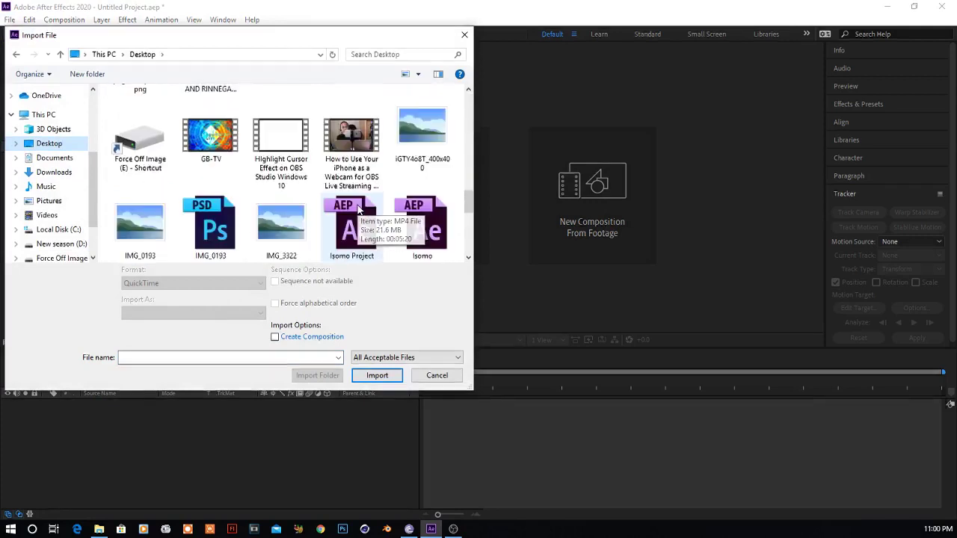
{"action": "scroll", "coordinate": [200, 180], "scroll_direction": "up", "scroll_amount": 3}
{"action": "left_click", "coordinate": [138, 128]}
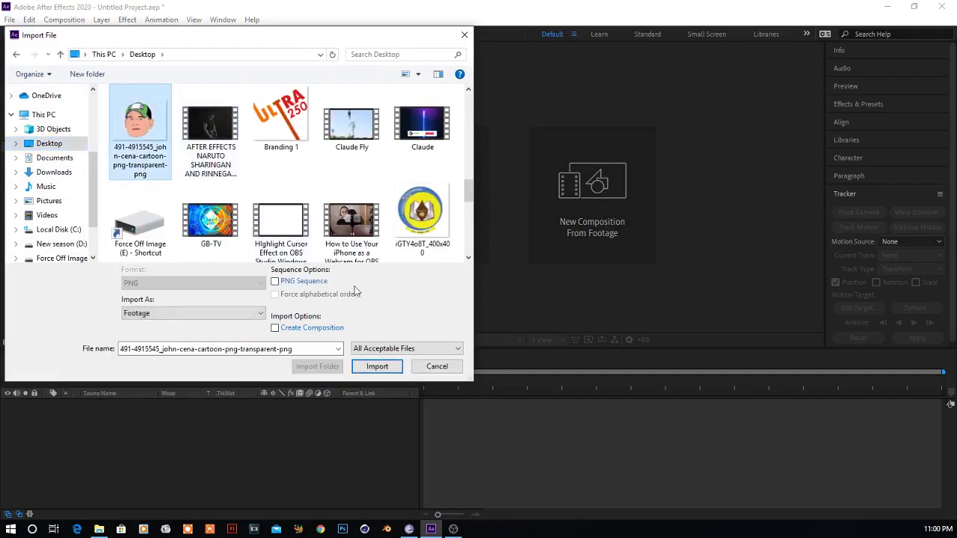
{"action": "left_click", "coordinate": [377, 375]}
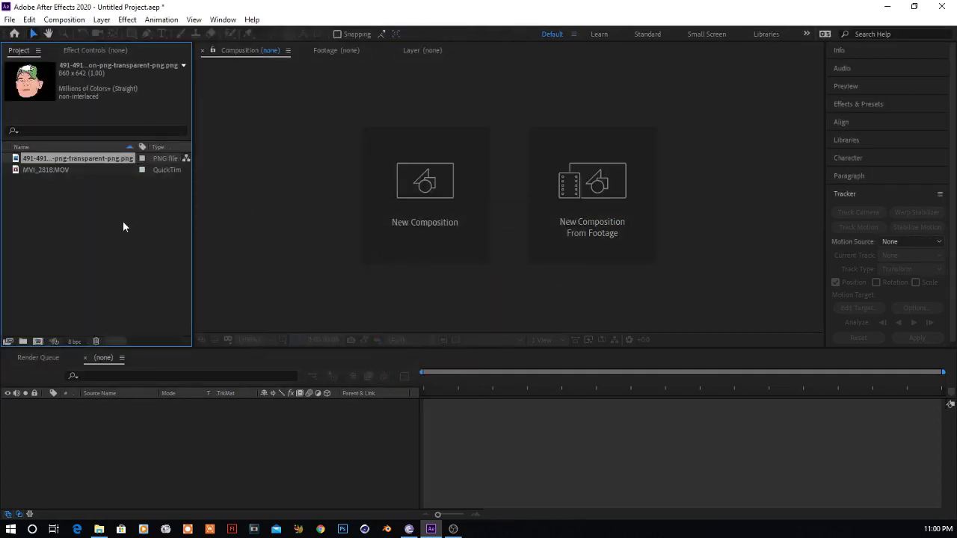
Open MVI_2818.MOV in the footage viewer and set its In point at 0:00:05:04.
{"action": "left_click", "coordinate": [52, 168]}
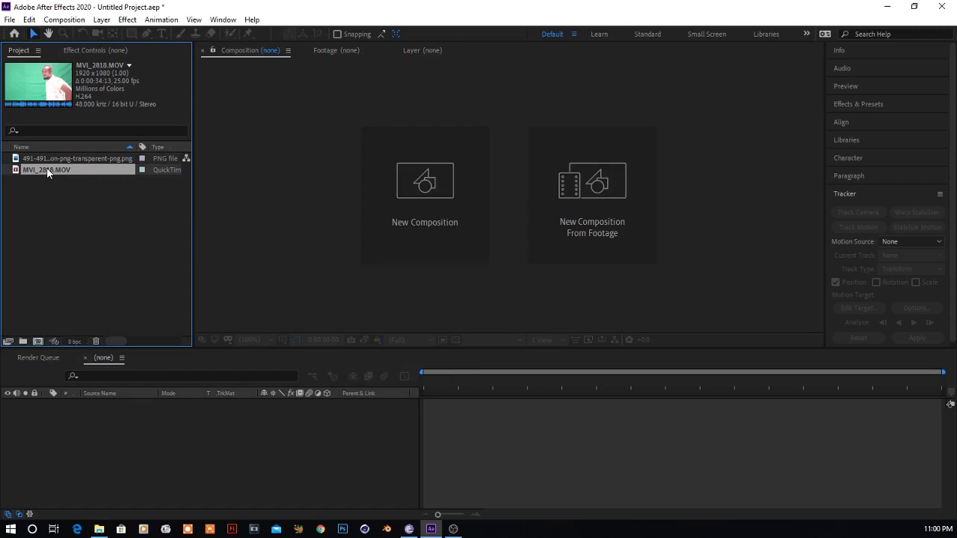
{"action": "double_click", "coordinate": [46, 170]}
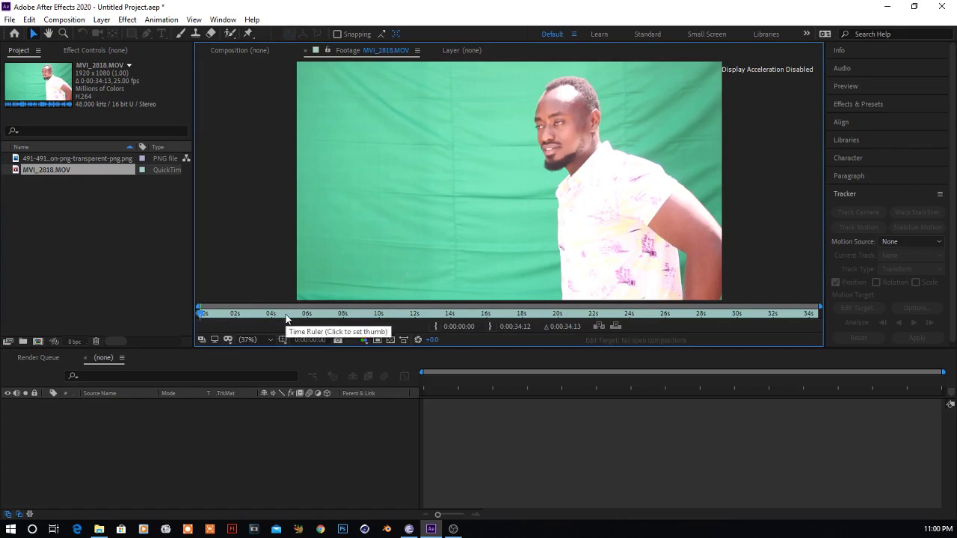
{"action": "left_click", "coordinate": [37, 204]}
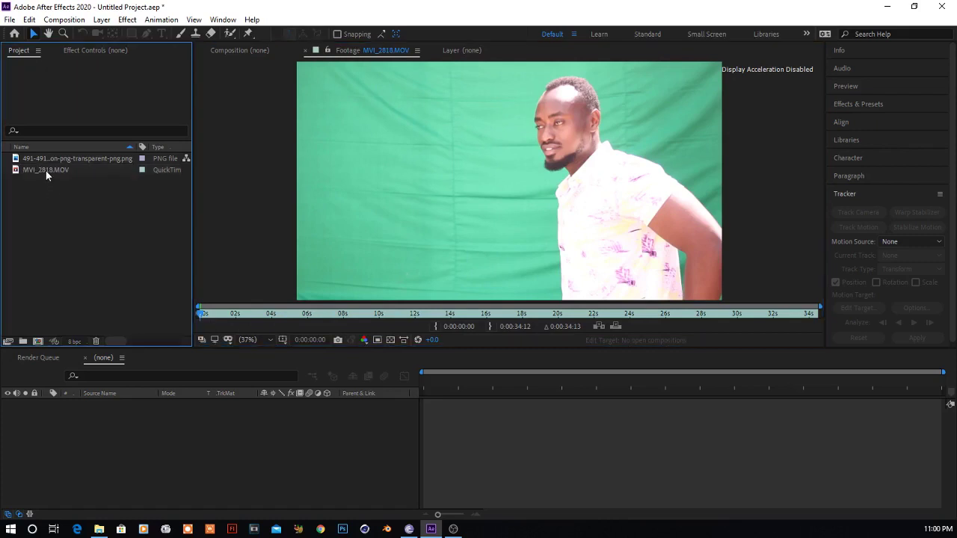
{"action": "double_click", "coordinate": [46, 171]}
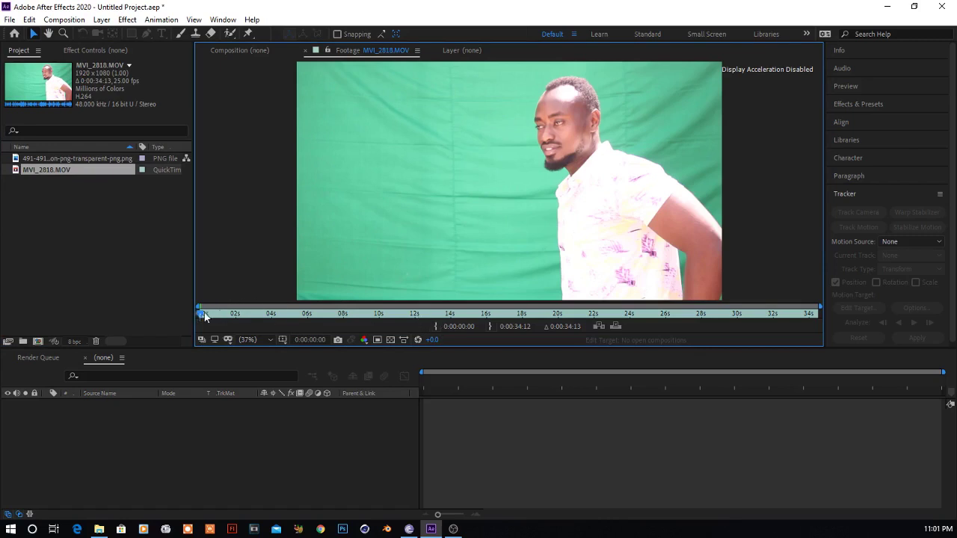
{"action": "left_click_drag", "start_coordinate": [201, 313], "coordinate": [290, 318]}
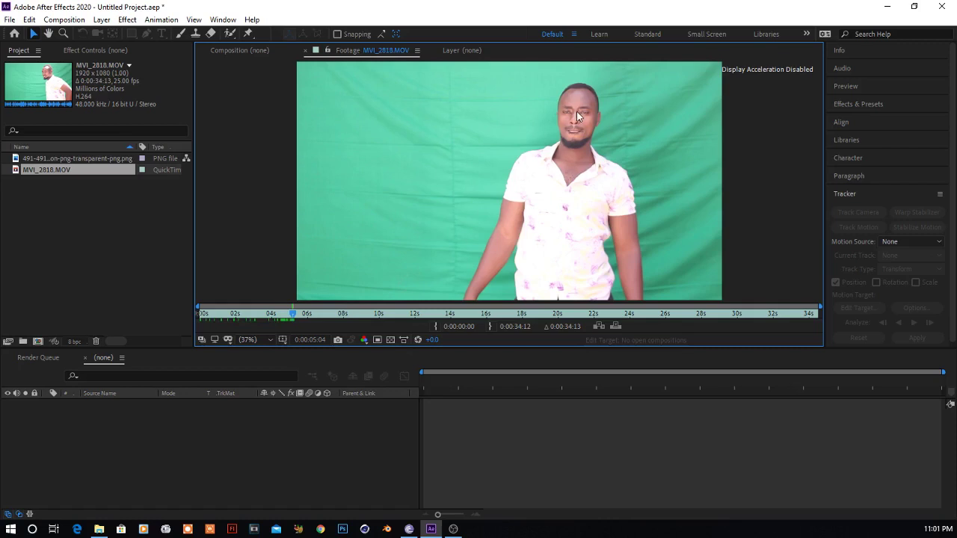
{"action": "left_click", "coordinate": [435, 330]}
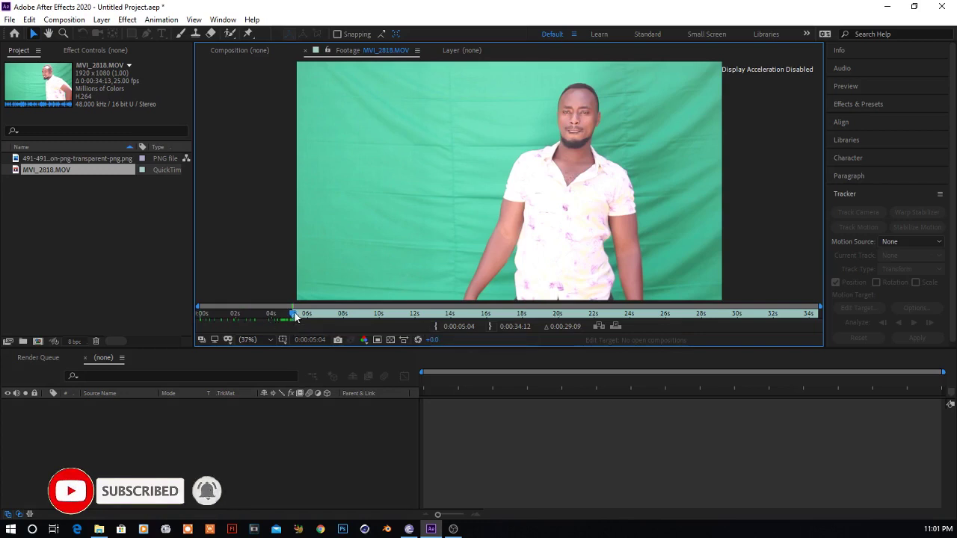
Set the Out point of MVI_2818.MOV at 0:00:15:01 and create a new composition from the trimmed clip.
{"action": "left_click_drag", "start_coordinate": [296, 317], "coordinate": [470, 317]}
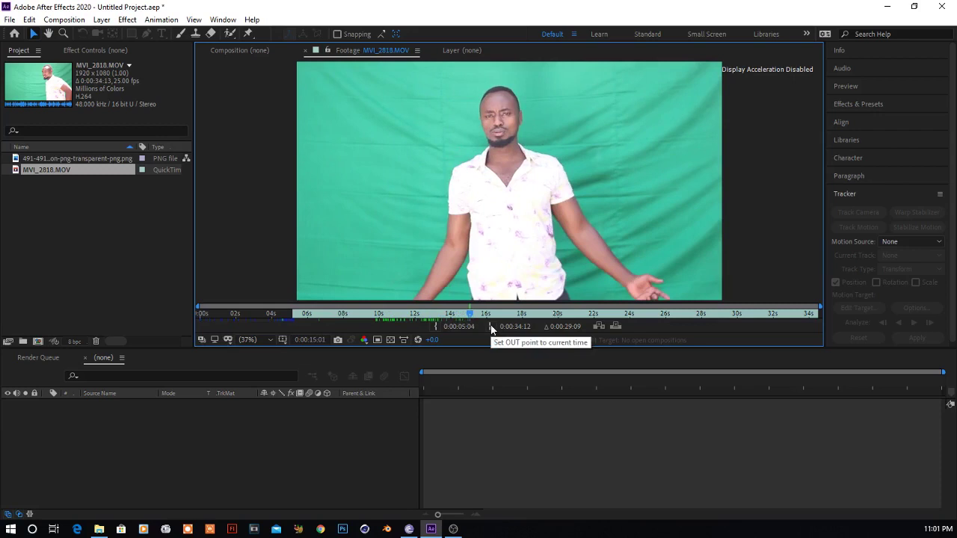
{"action": "left_click", "coordinate": [490, 327]}
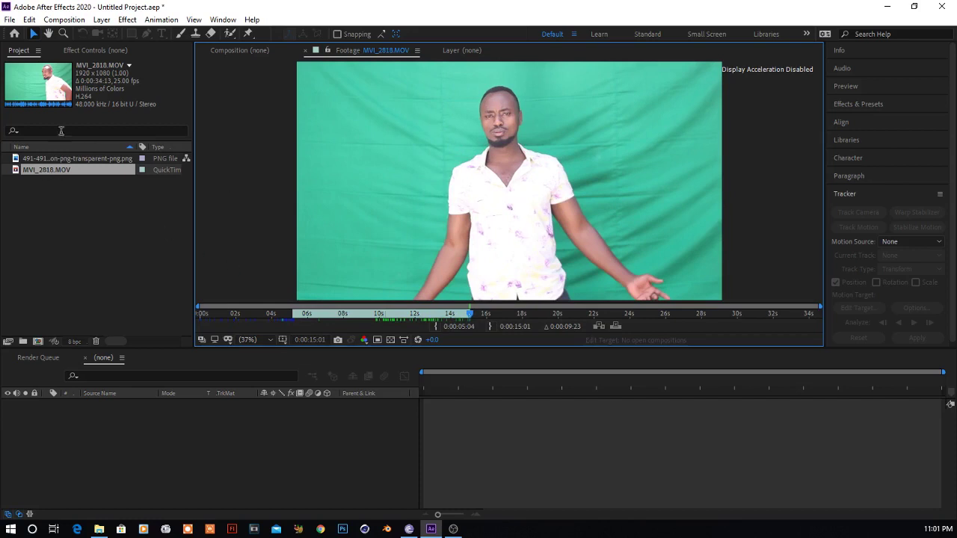
{"action": "left_click_drag", "start_coordinate": [44, 171], "coordinate": [38, 341]}
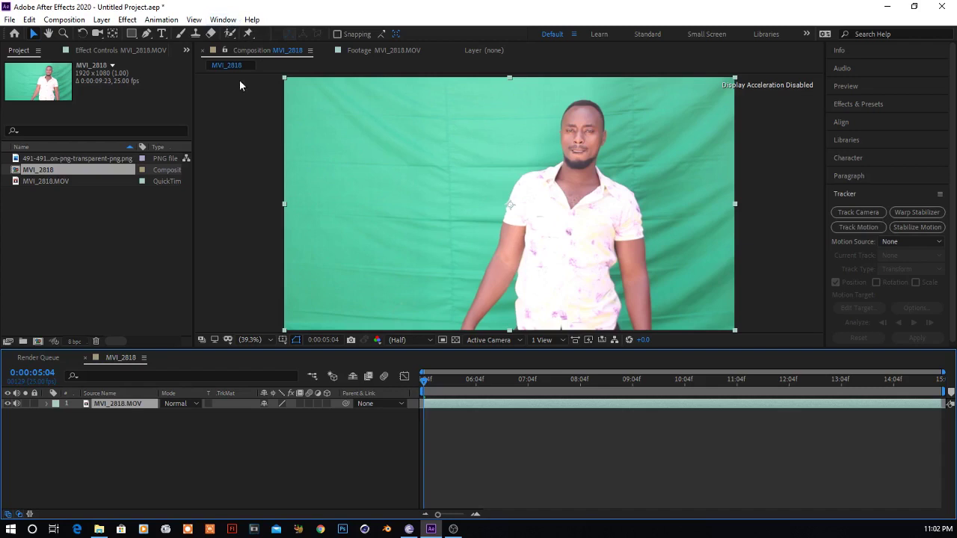
{"action": "left_click", "coordinate": [223, 19]}
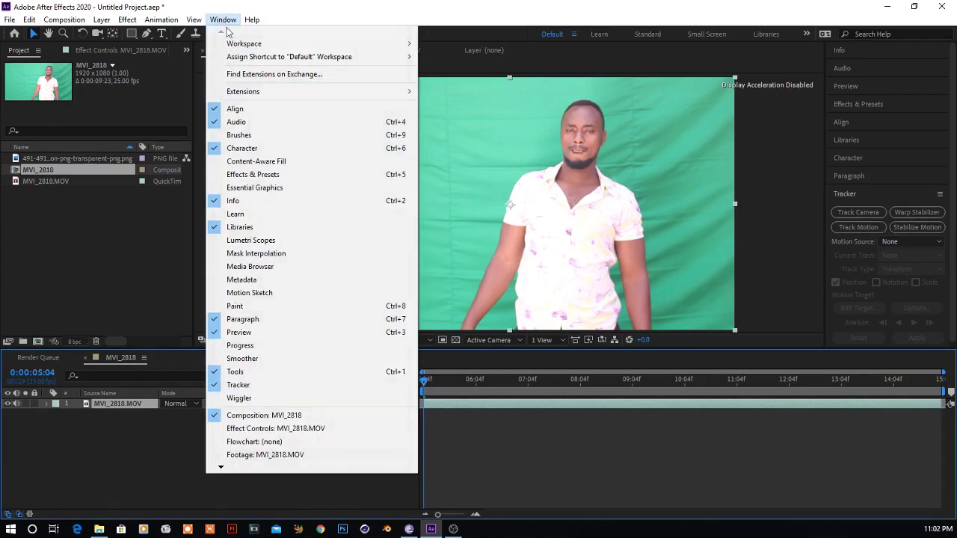
{"action": "mouse_move", "coordinate": [243, 49]}
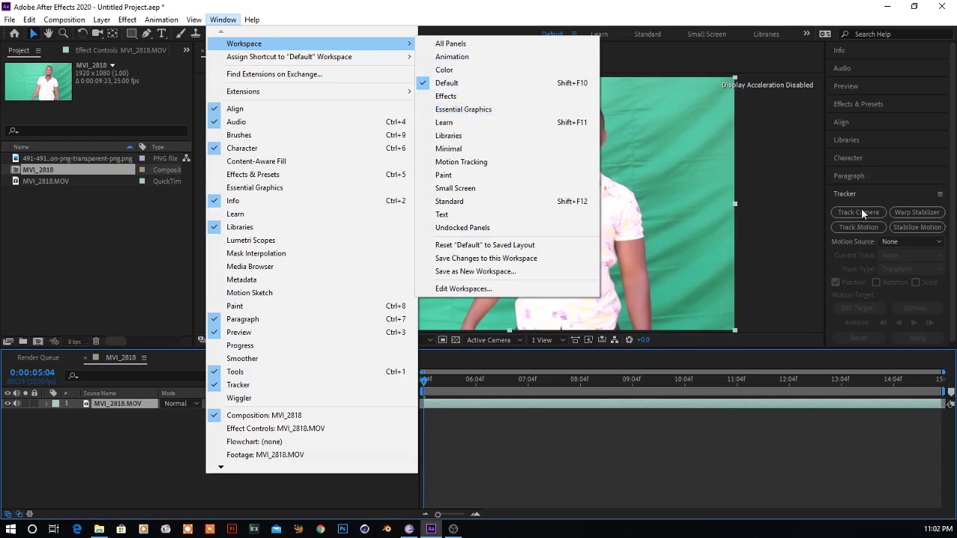
{"action": "left_click", "coordinate": [291, 5]}
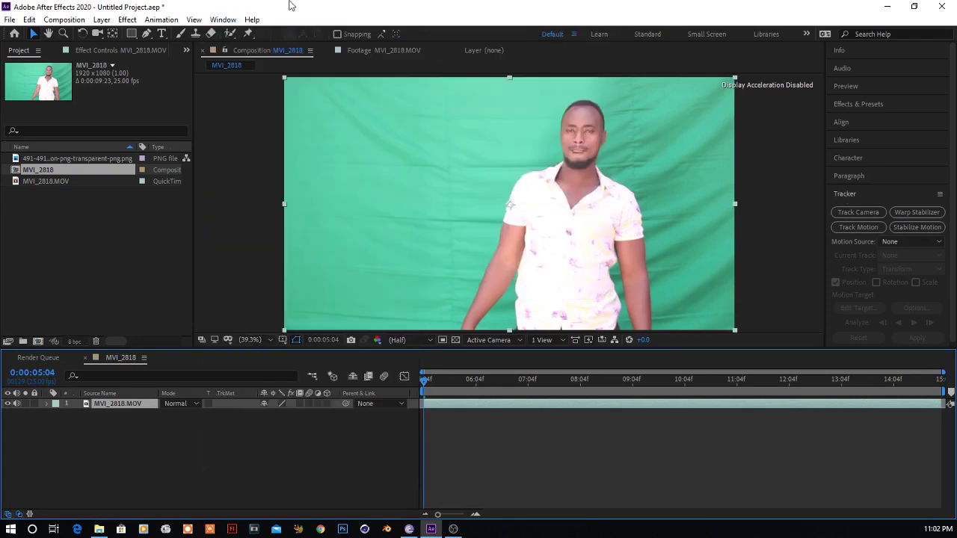
{"action": "left_click", "coordinate": [160, 20]}
Add a new null object to the MVI_2818 composition.
{"action": "right_click", "coordinate": [143, 447]}
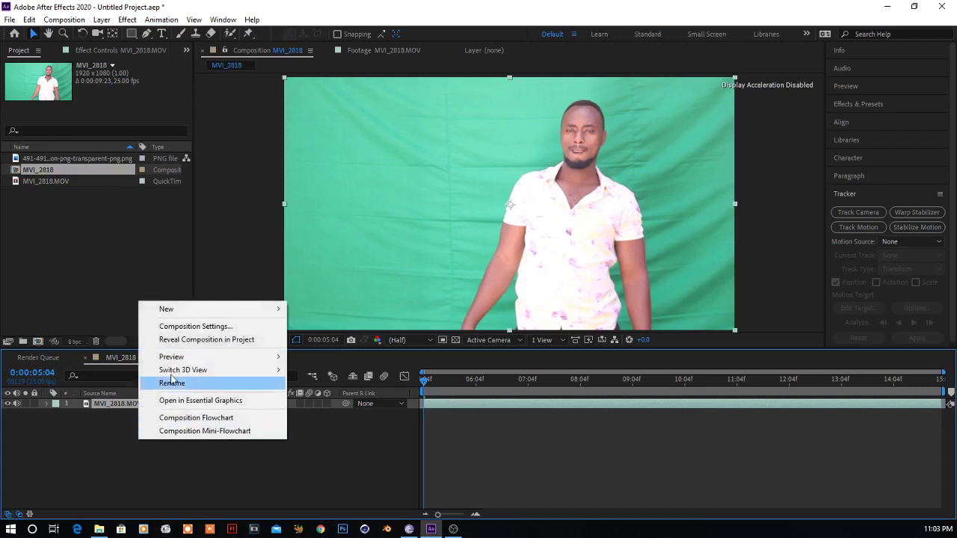
{"action": "mouse_move", "coordinate": [199, 310]}
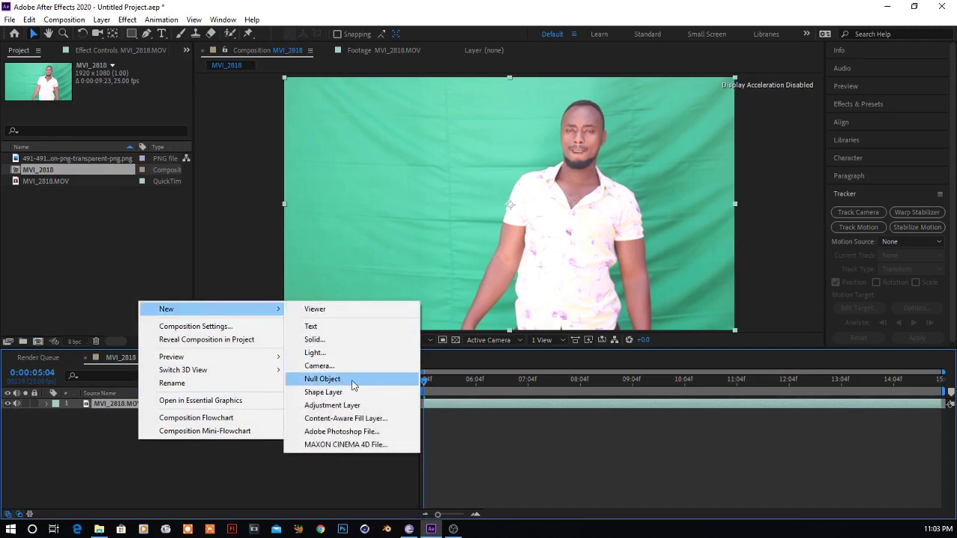
{"action": "left_click", "coordinate": [353, 381]}
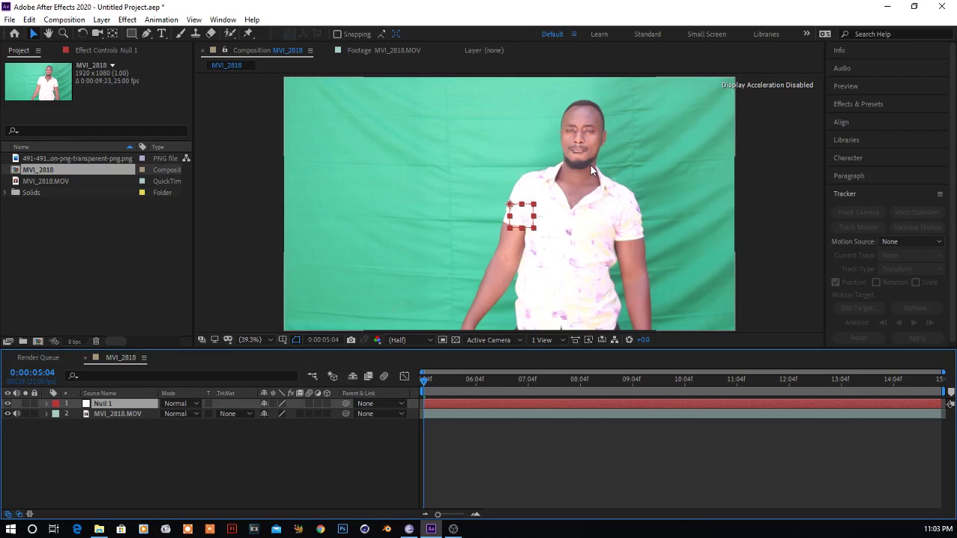
Start Track Motion on the MVI_2818.MOV layer.
{"action": "left_click", "coordinate": [508, 414]}
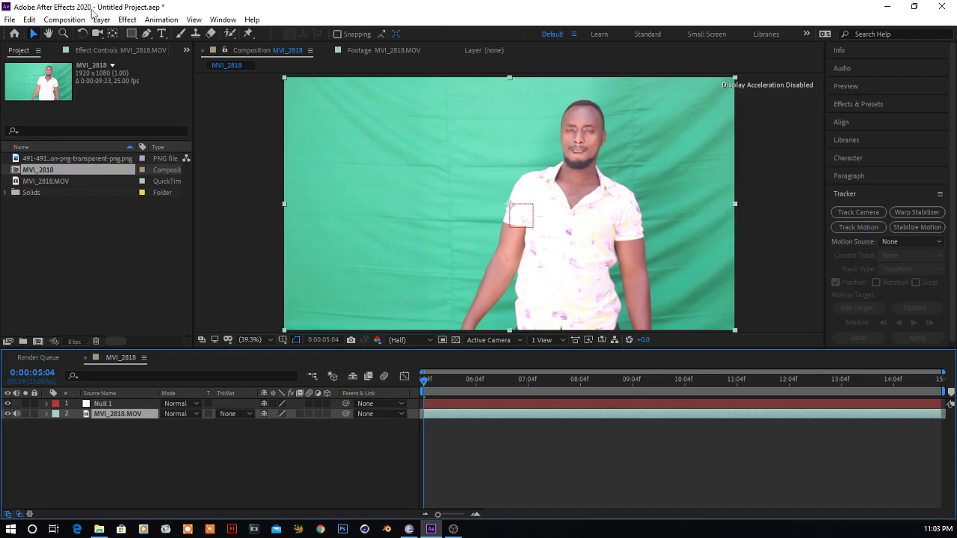
{"action": "left_click", "coordinate": [160, 20]}
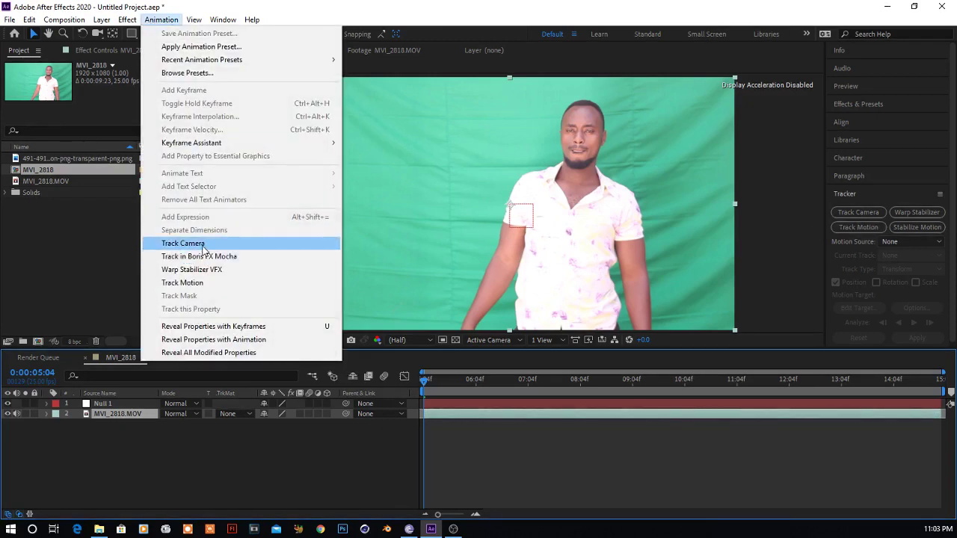
{"action": "left_click", "coordinate": [183, 282]}
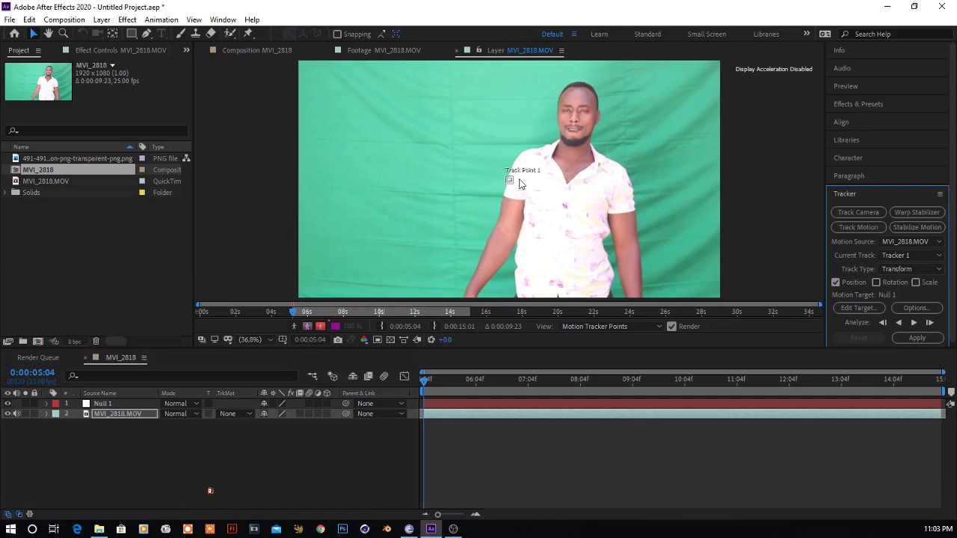
Place Track Point 1 over the man's eye nearest the green backdrop's open side and widen its search region around the eye.
{"action": "scroll", "coordinate": [521, 184], "scroll_direction": "up", "scroll_amount": 4}
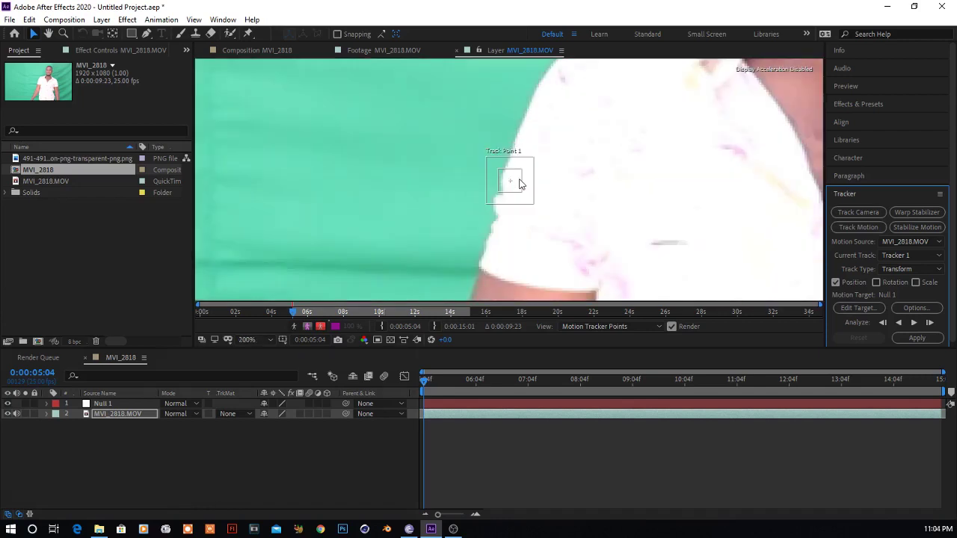
{"action": "scroll", "coordinate": [521, 184], "scroll_direction": "down", "scroll_amount": 4}
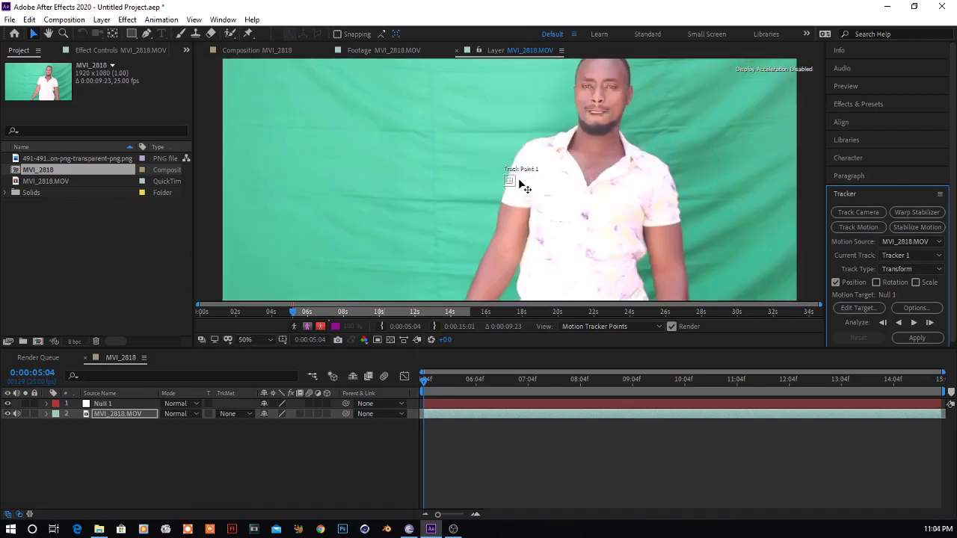
{"action": "scroll", "coordinate": [515, 187], "scroll_direction": "up", "scroll_amount": 3}
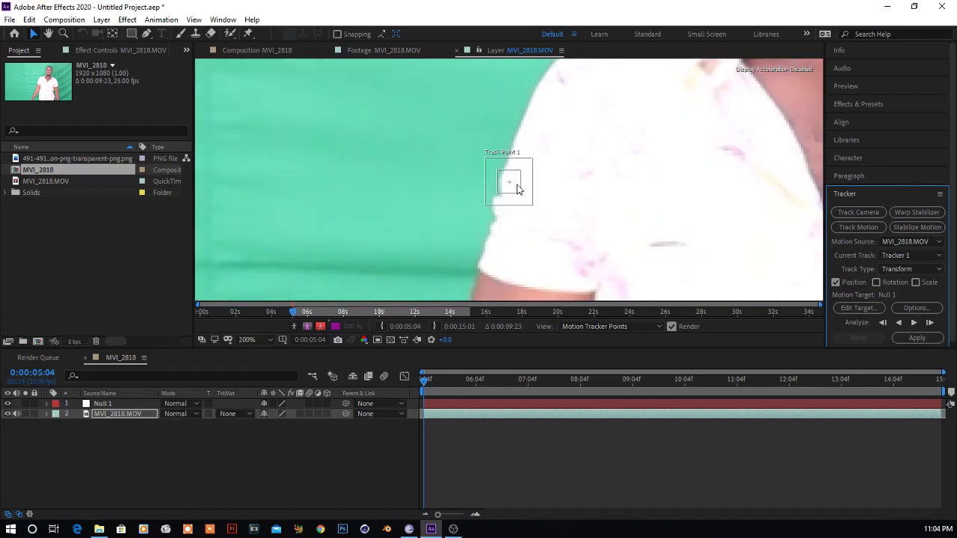
{"action": "left_click", "coordinate": [530, 177]}
{"action": "left_click_drag", "start_coordinate": [519, 182], "coordinate": [733, 178]}
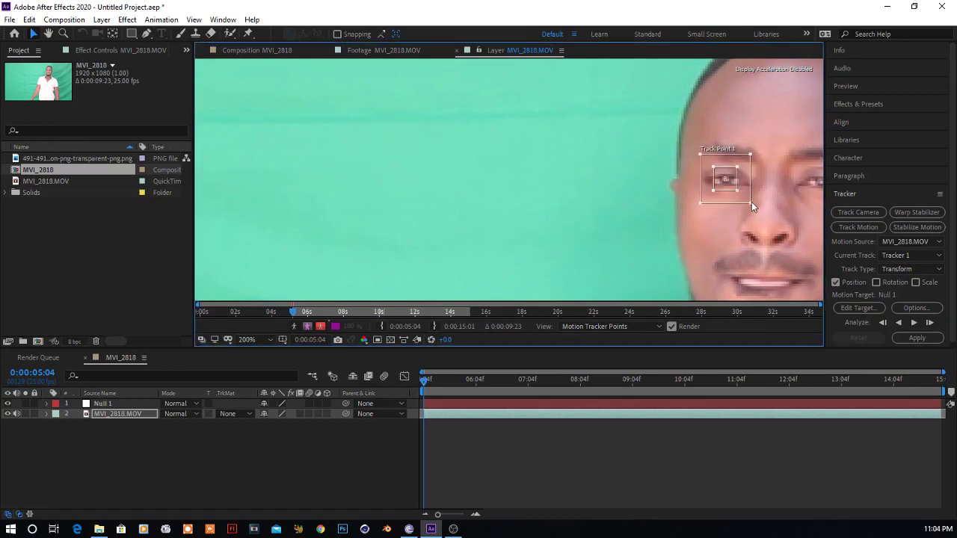
{"action": "left_click_drag", "start_coordinate": [750, 202], "coordinate": [759, 203]}
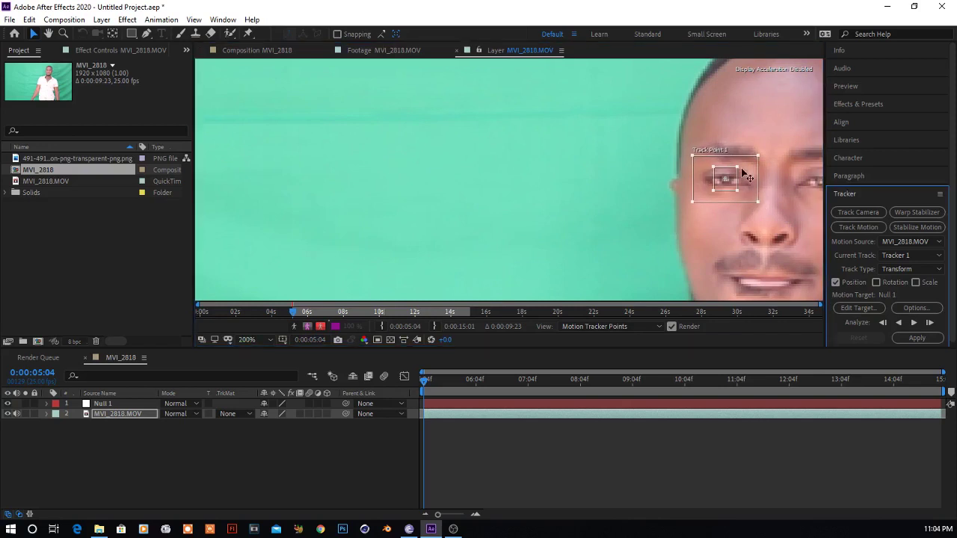
{"action": "left_click_drag", "start_coordinate": [737, 168], "coordinate": [738, 171]}
{"action": "scroll", "coordinate": [670, 200], "scroll_direction": "down", "scroll_amount": 1}
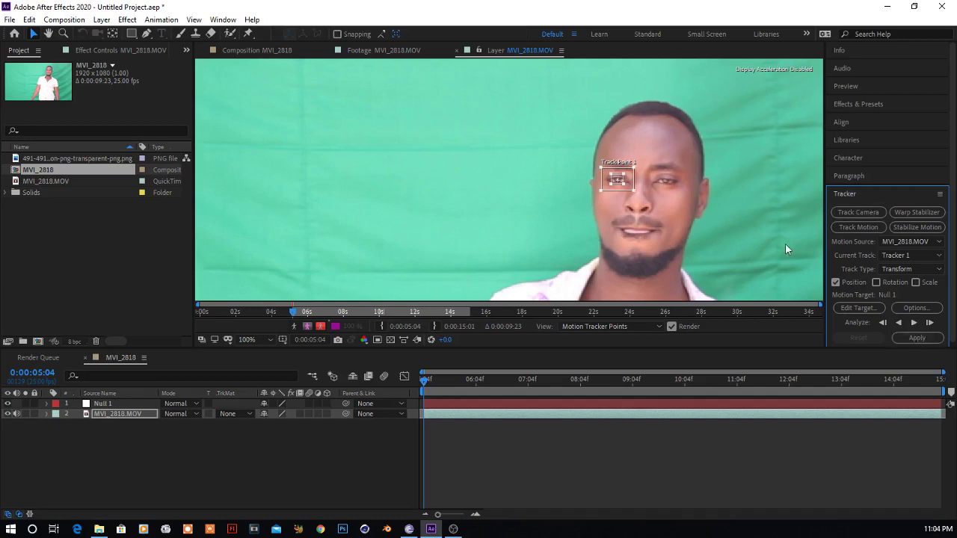
Analyze the eye track forward through the clip and apply it to the null with X and Y dimensions.
{"action": "left_click", "coordinate": [913, 323]}
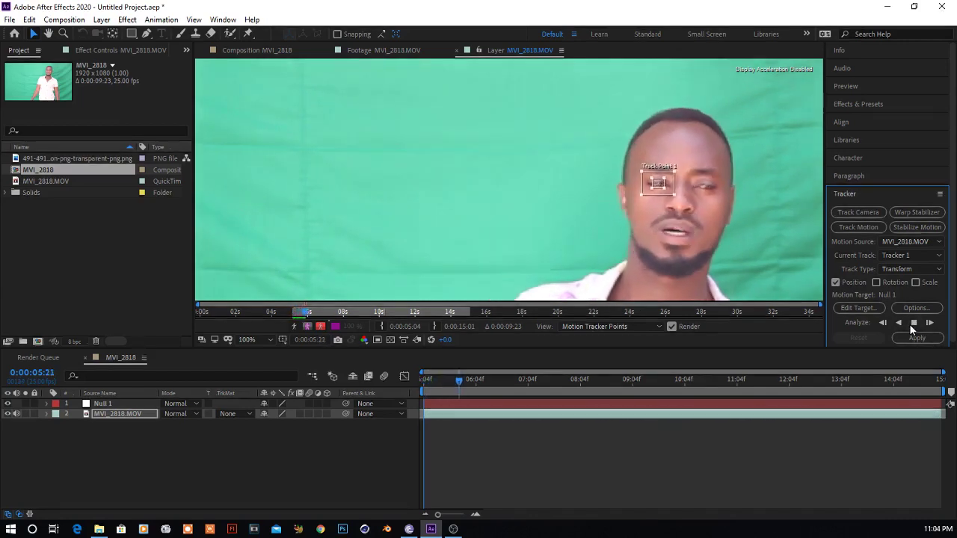
{"action": "left_click", "coordinate": [914, 322]}
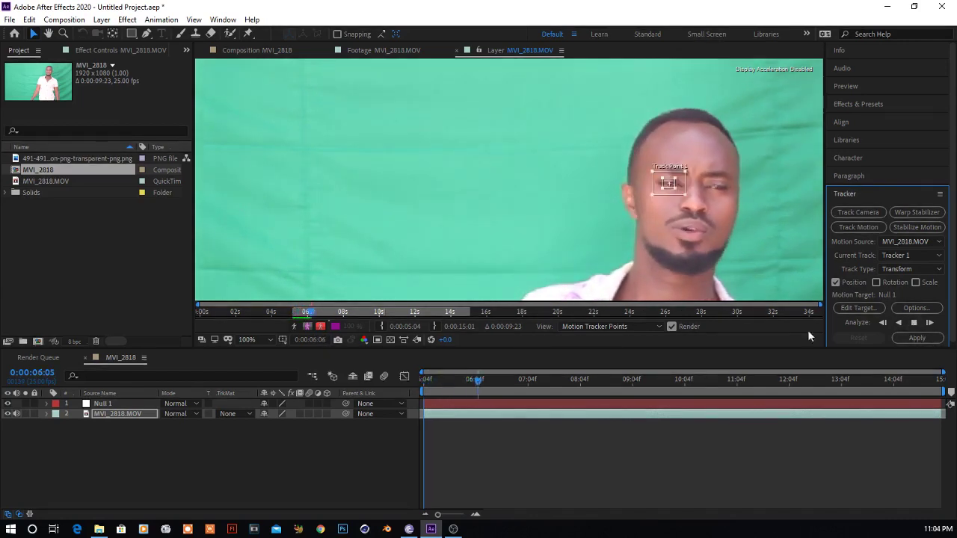
{"action": "left_click", "coordinate": [500, 383]}
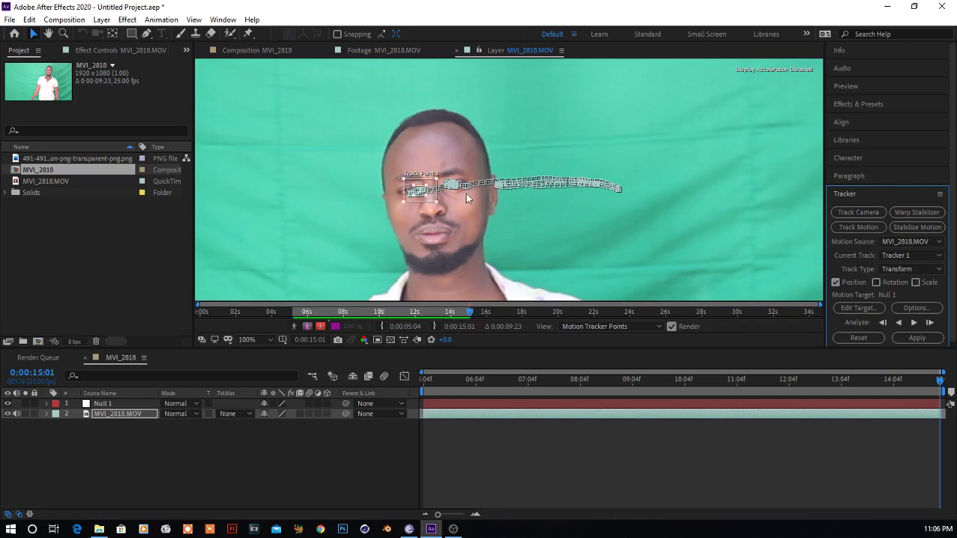
{"action": "left_click", "coordinate": [911, 338]}
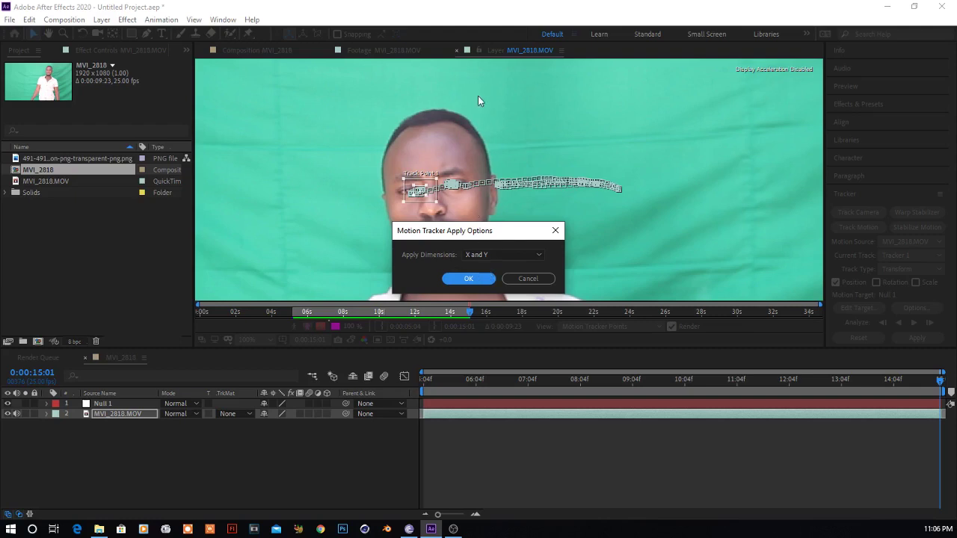
{"action": "left_click", "coordinate": [469, 280]}
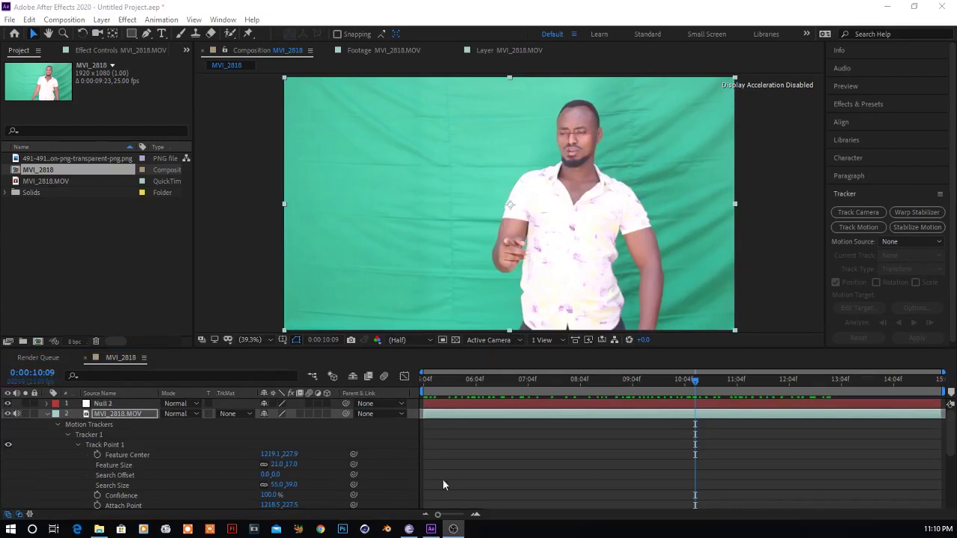
Parent the Null 2 layer to MVI_2818.MOV and collapse the footage layer's tracker properties.
{"action": "key", "text": "ctrl+v"}
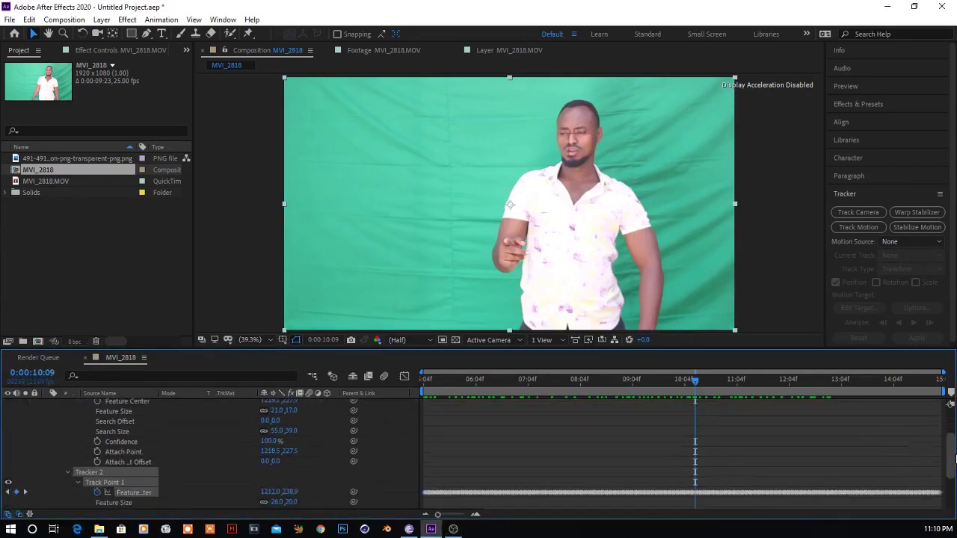
{"action": "scroll", "coordinate": [645, 474], "scroll_direction": "down", "scroll_amount": 3}
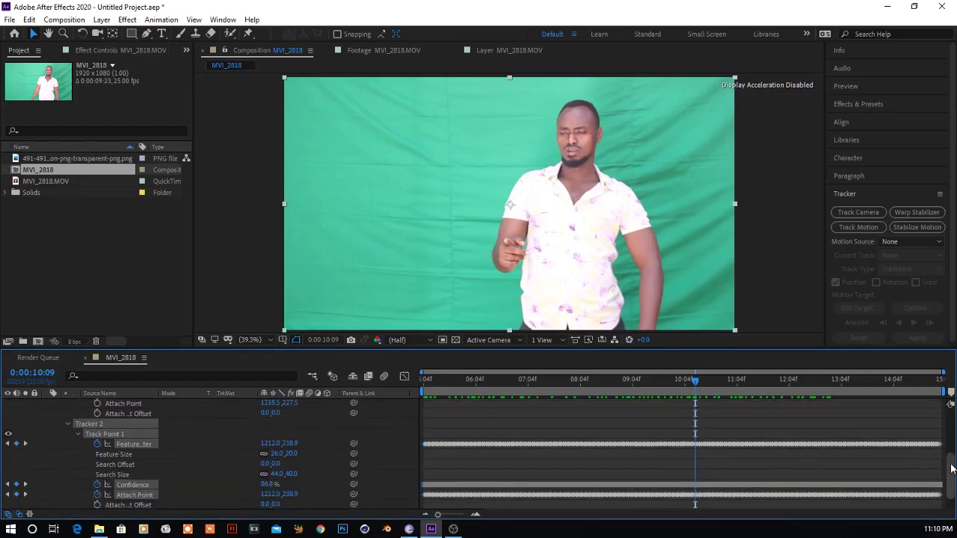
{"action": "scroll", "coordinate": [941, 463], "scroll_direction": "up", "scroll_amount": 8}
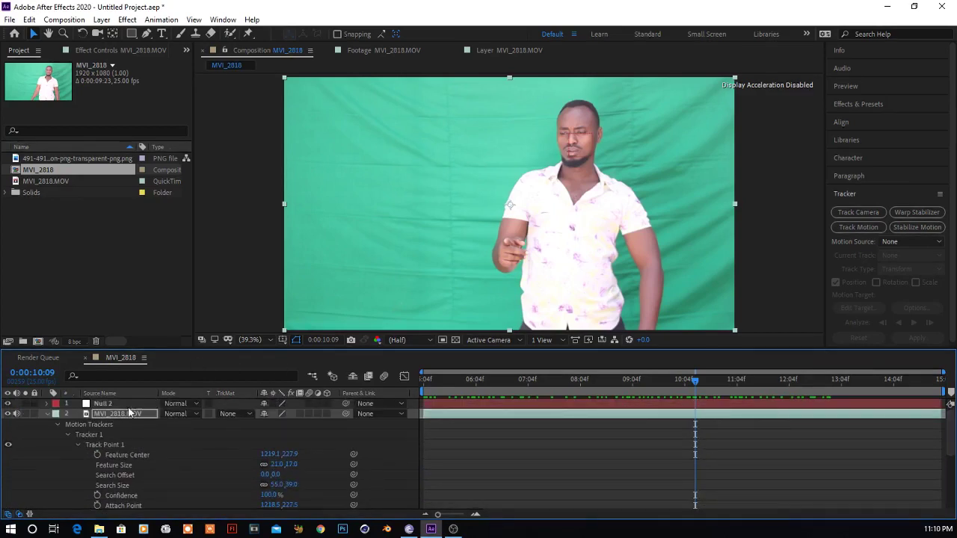
{"action": "left_click", "coordinate": [104, 404]}
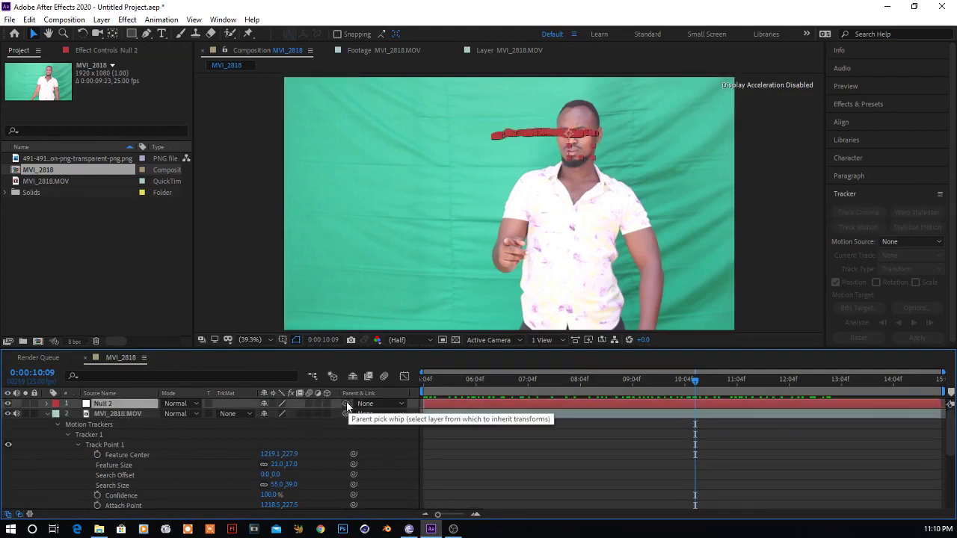
{"action": "left_click_drag", "start_coordinate": [346, 405], "coordinate": [346, 414]}
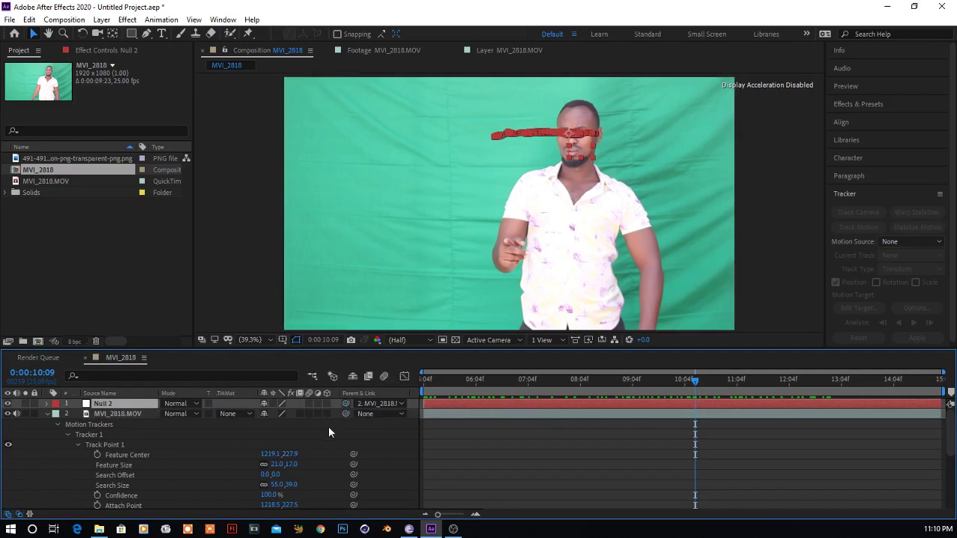
{"action": "left_click", "coordinate": [48, 414]}
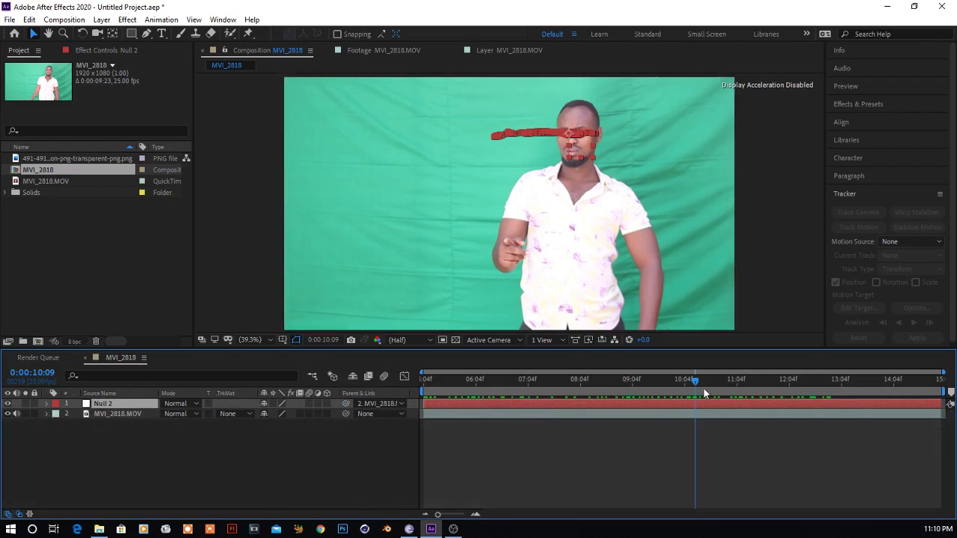
Return to 0:00:05:04 and add the cartoon face PNG as the top layer of the MVI_2818 composition.
{"action": "left_click_drag", "start_coordinate": [695, 383], "coordinate": [400, 398]}
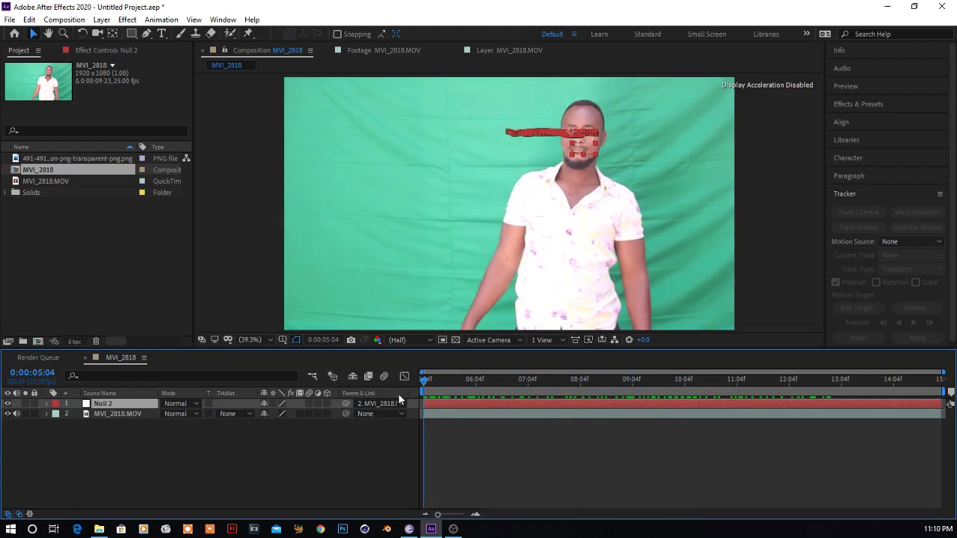
{"action": "left_click", "coordinate": [54, 225]}
{"action": "left_click", "coordinate": [57, 158]}
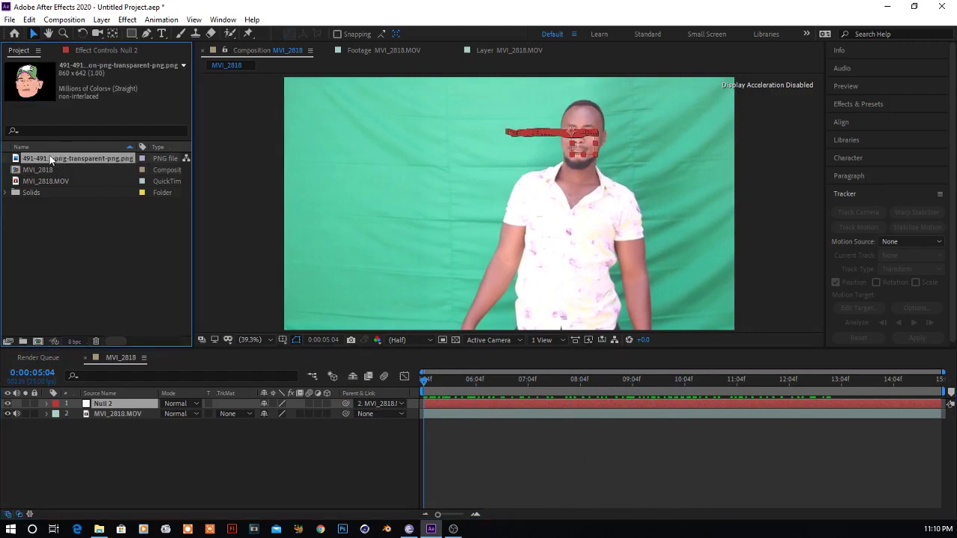
{"action": "left_click_drag", "start_coordinate": [54, 157], "coordinate": [76, 404]}
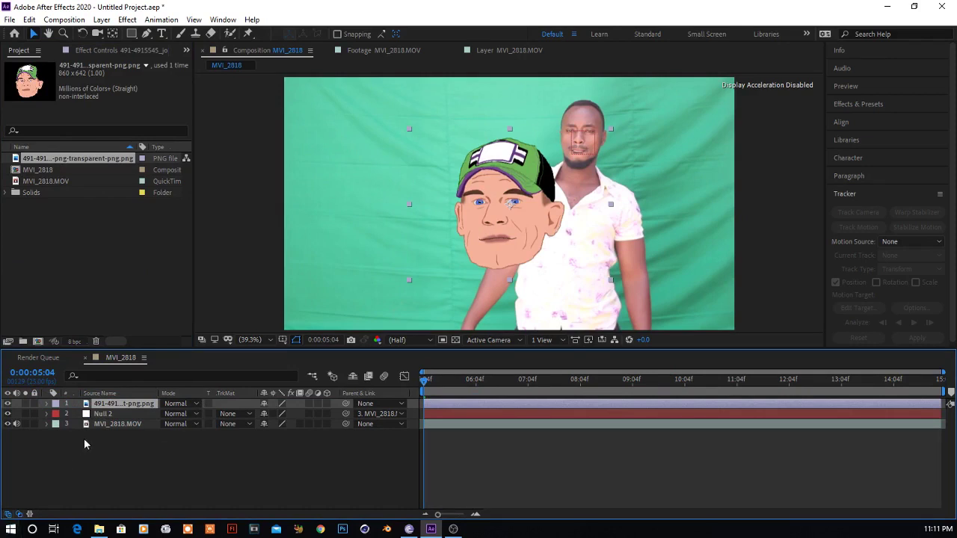
Scale the cartoon face layer to 61% and position it over the man's head.
{"action": "key", "text": "s"}
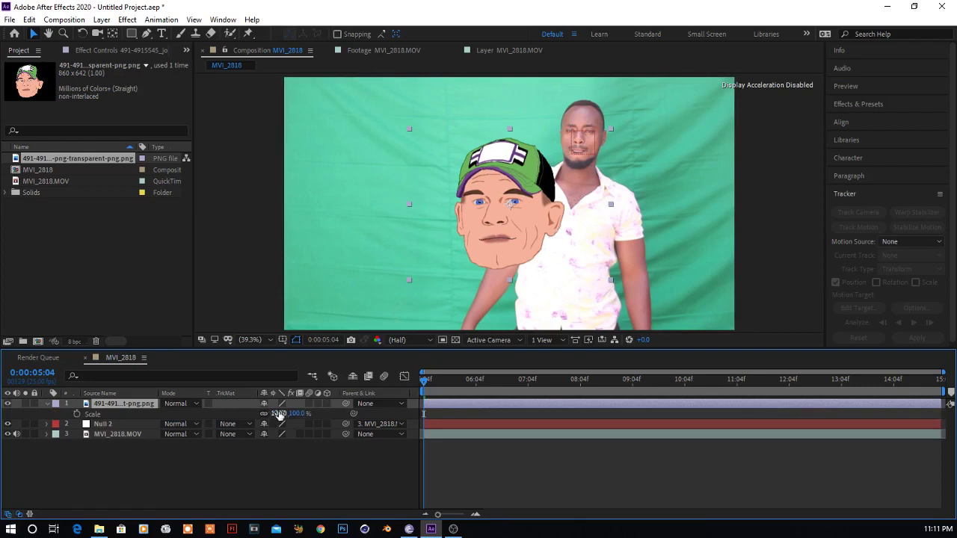
{"action": "left_click", "coordinate": [48, 403]}
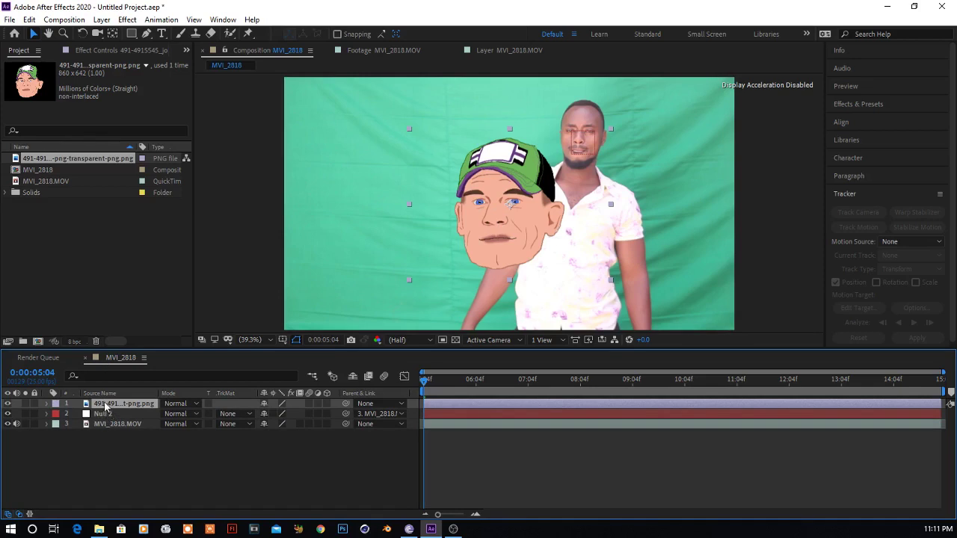
{"action": "key", "text": "s"}
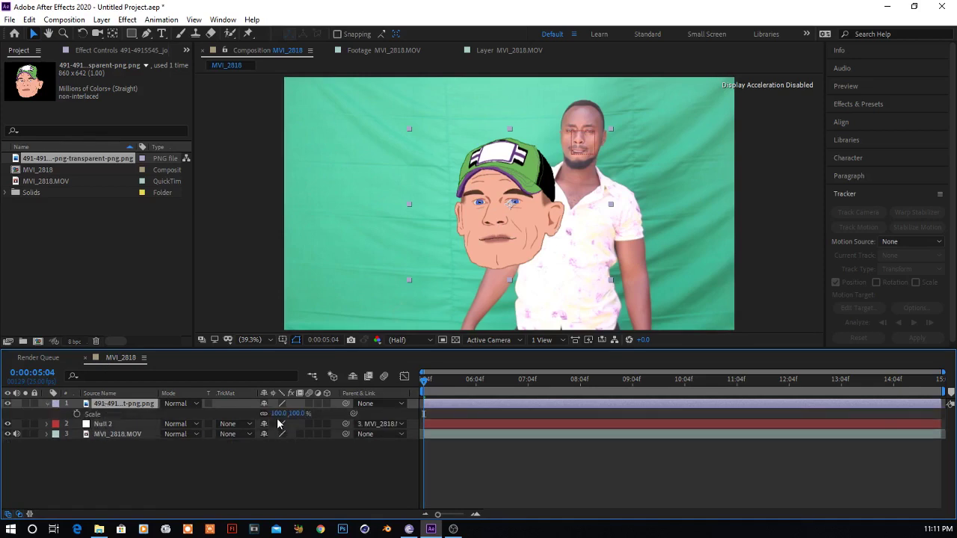
{"action": "left_click_drag", "start_coordinate": [278, 419], "coordinate": [250, 413]}
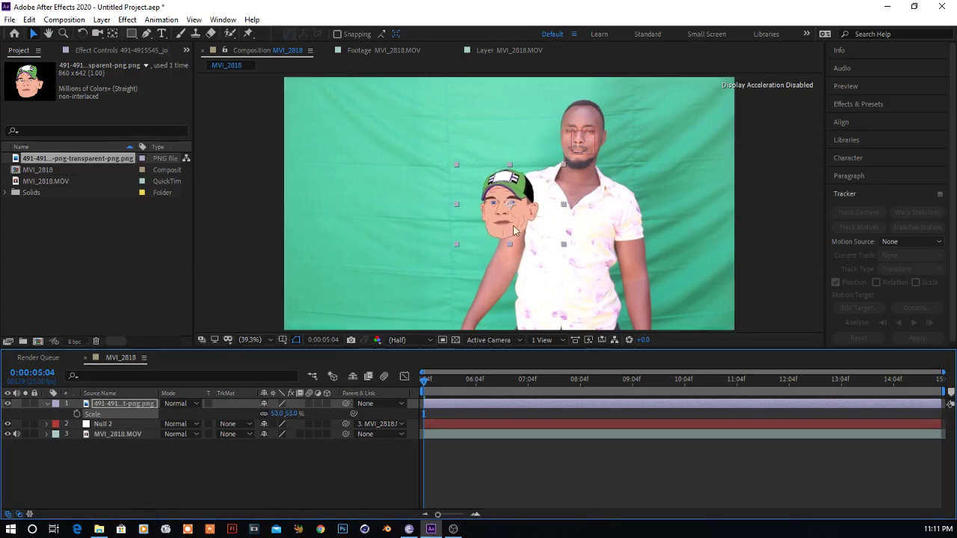
{"action": "left_click_drag", "start_coordinate": [522, 219], "coordinate": [588, 159]}
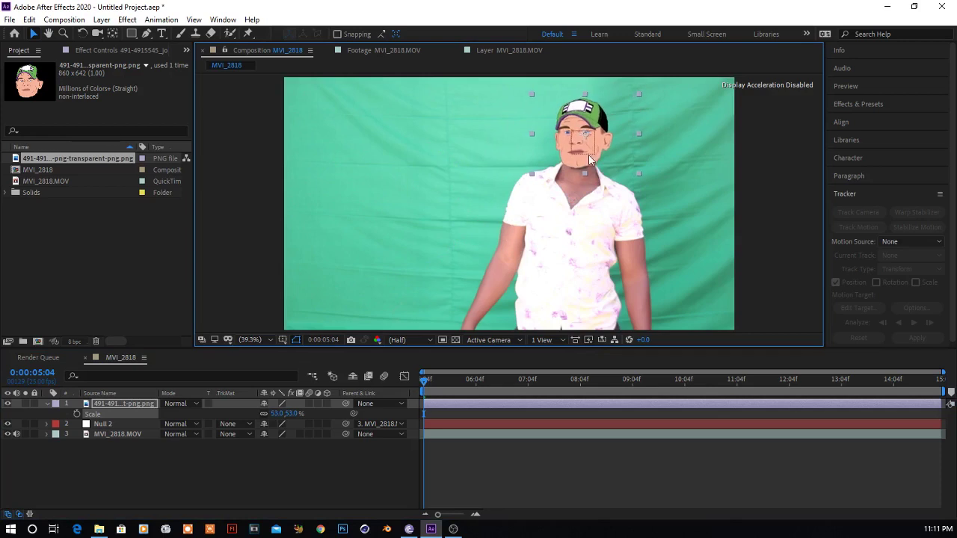
{"action": "left_click_drag", "start_coordinate": [273, 413], "coordinate": [273, 413]}
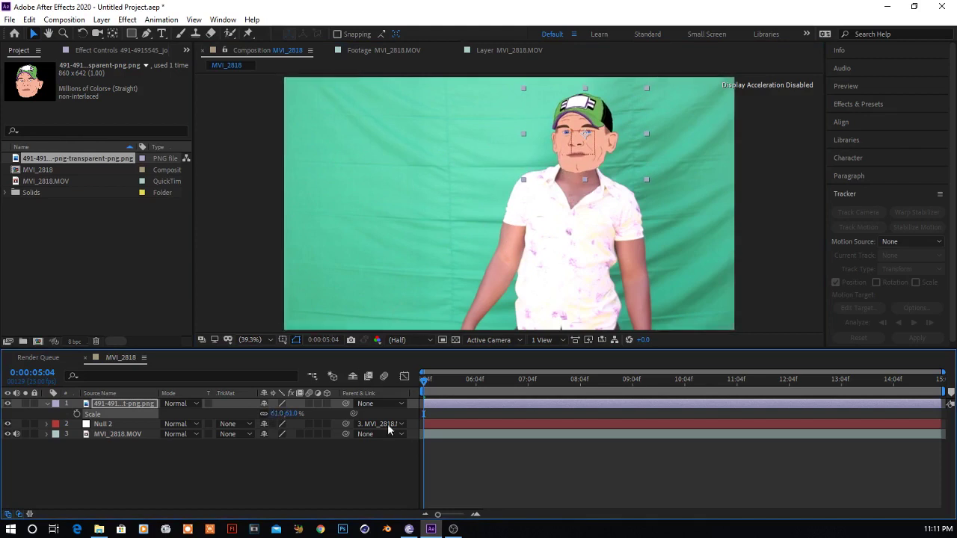
{"action": "left_click", "coordinate": [47, 405]}
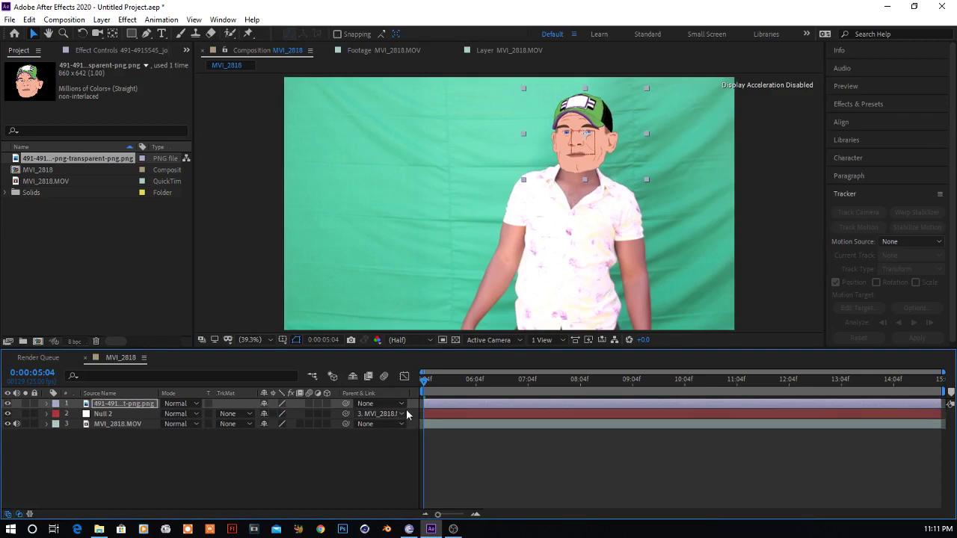
Parent the cartoon face layer to Null 2.
{"action": "left_click_drag", "start_coordinate": [359, 417], "coordinate": [358, 417]}
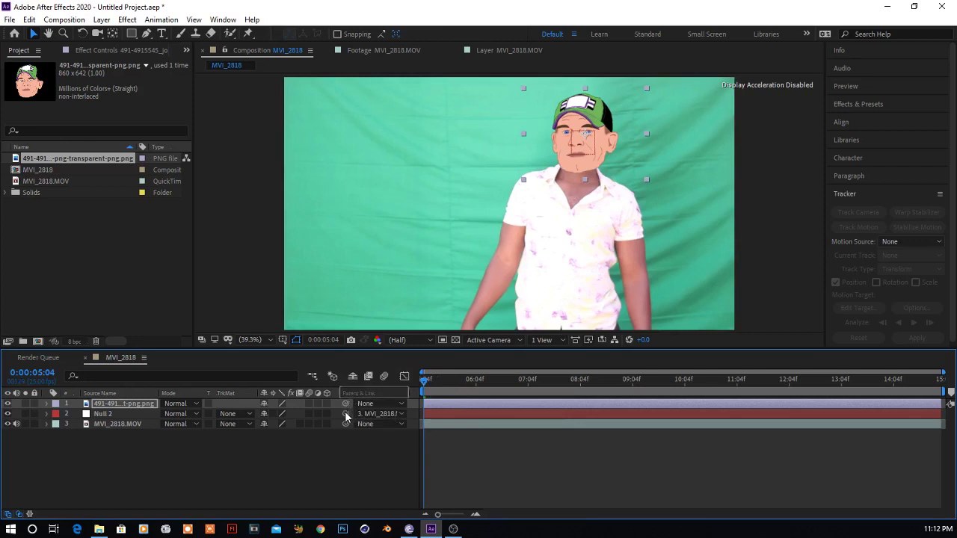
{"action": "left_click_drag", "start_coordinate": [346, 415], "coordinate": [349, 416]}
Preview the composition from 0:00:05:04 and scrub to 0:00:13:17 to check how the cartoon face follows the head.
{"action": "key", "text": "space"}
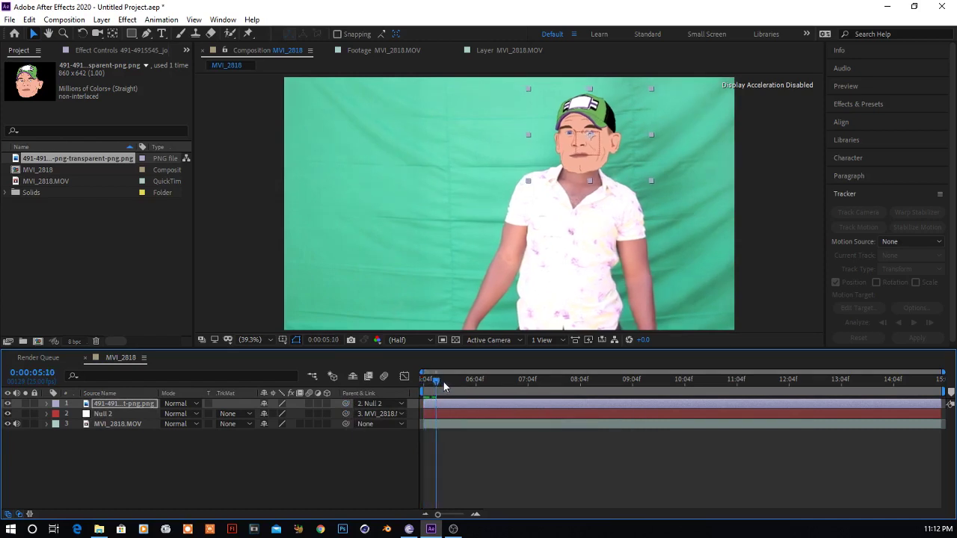
{"action": "key", "text": "space"}
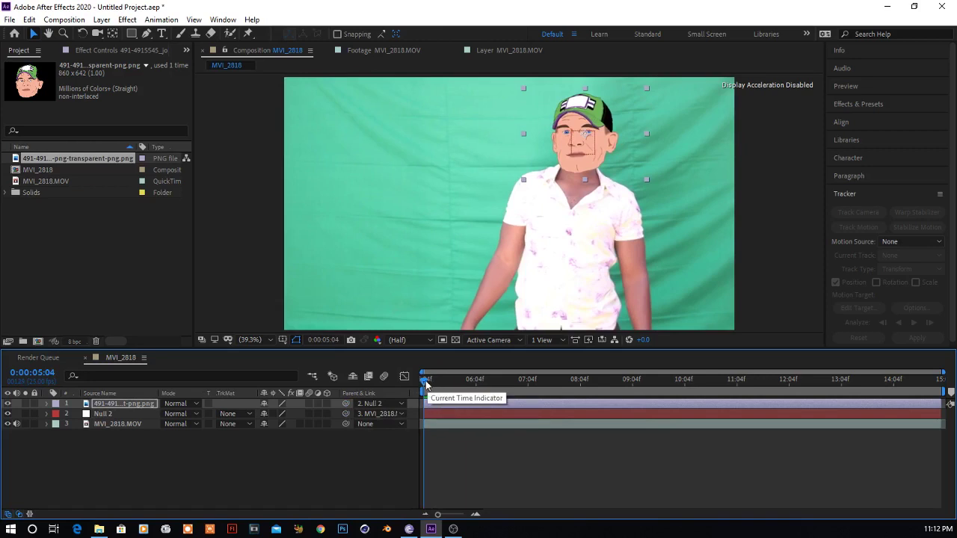
{"action": "key", "text": "space"}
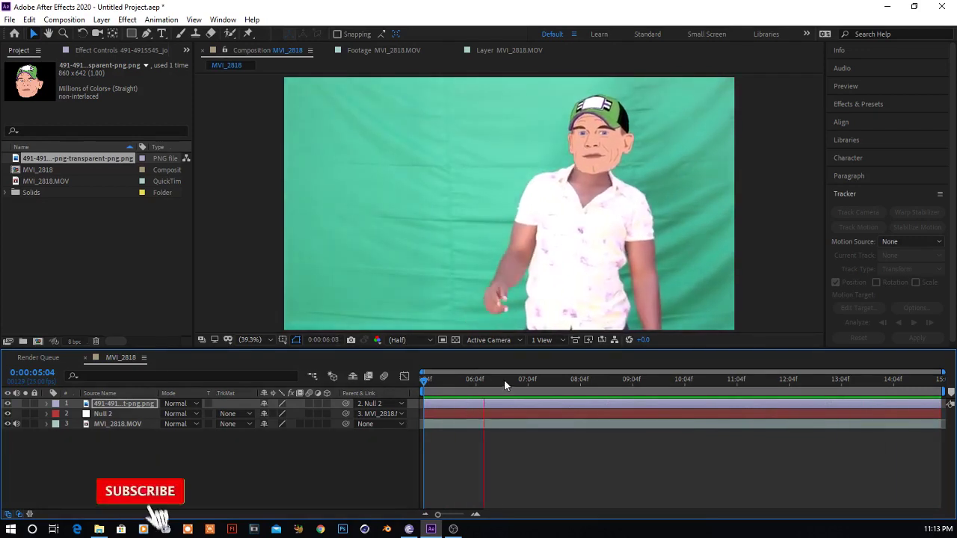
{"action": "left_click", "coordinate": [528, 380]}
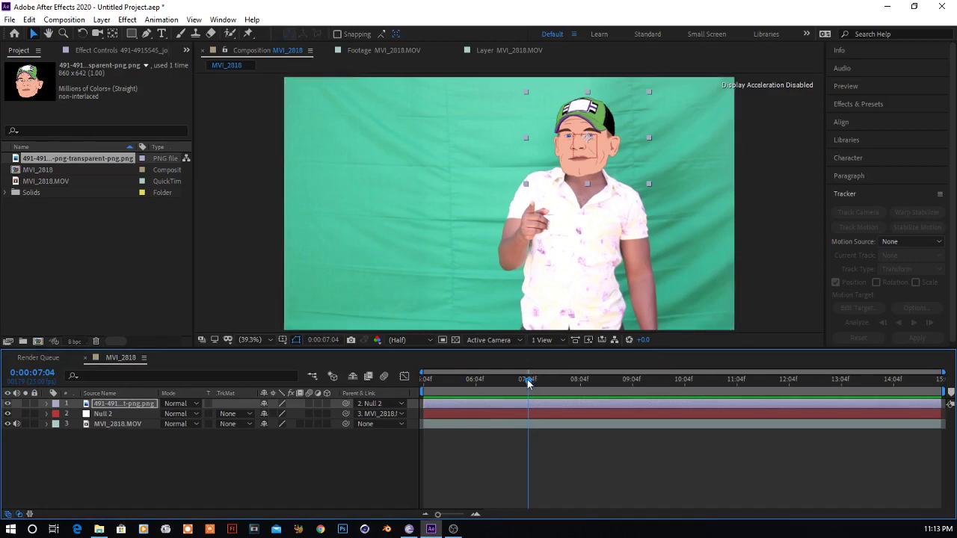
{"action": "left_click_drag", "start_coordinate": [528, 381], "coordinate": [868, 425]}
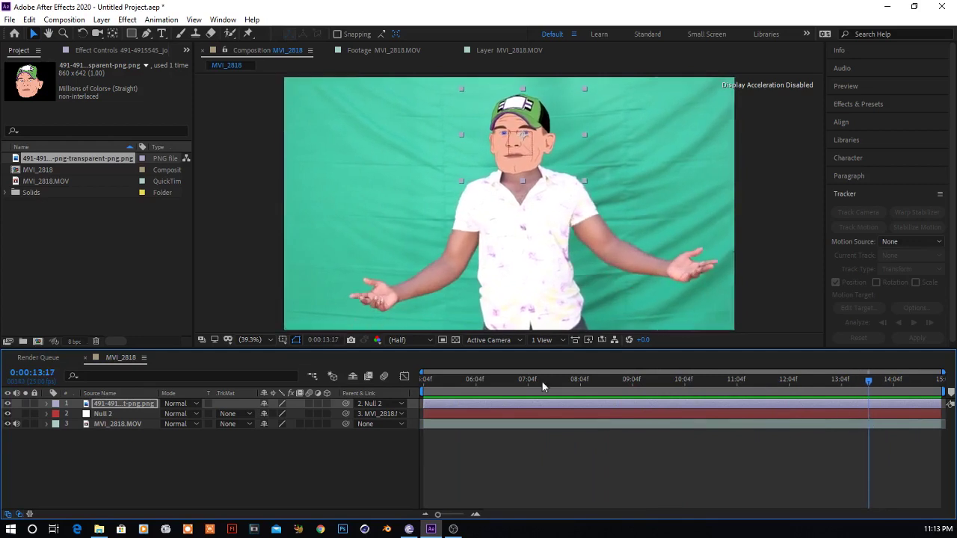